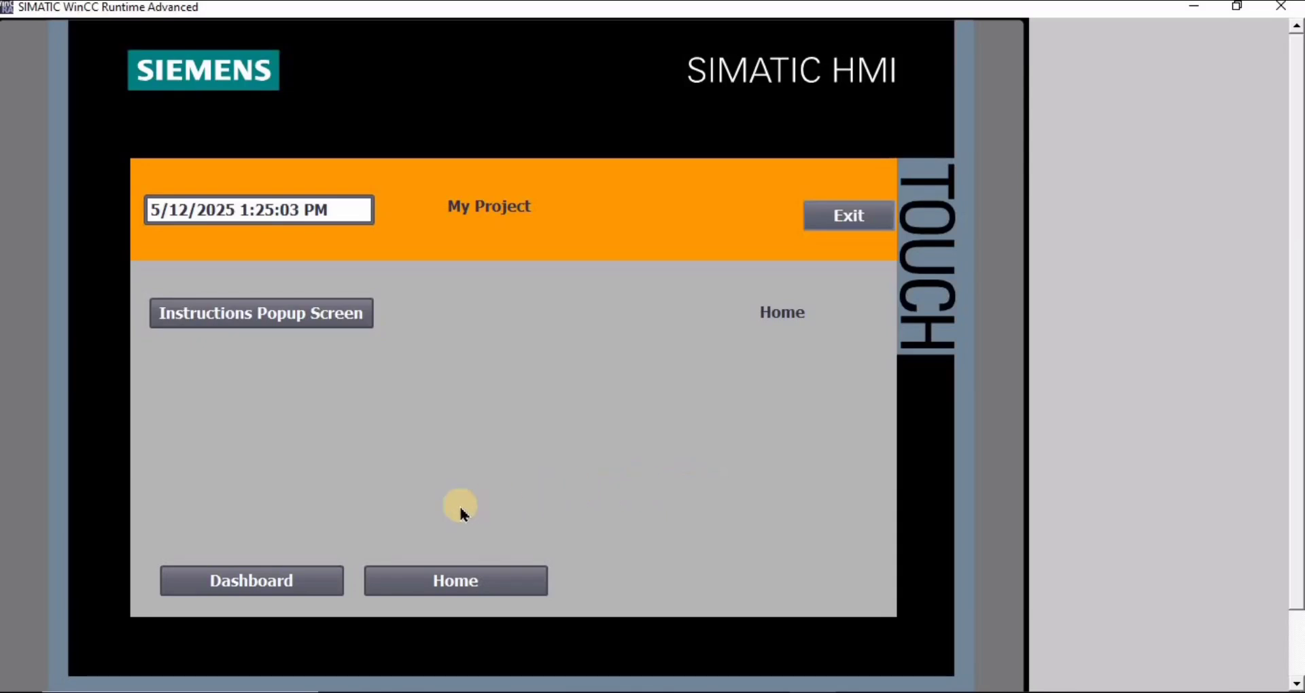
Step: Preview the finished behaviour by opening and closing the Instructions popup twice
{"action": "left_click", "coordinate": [257, 312]}
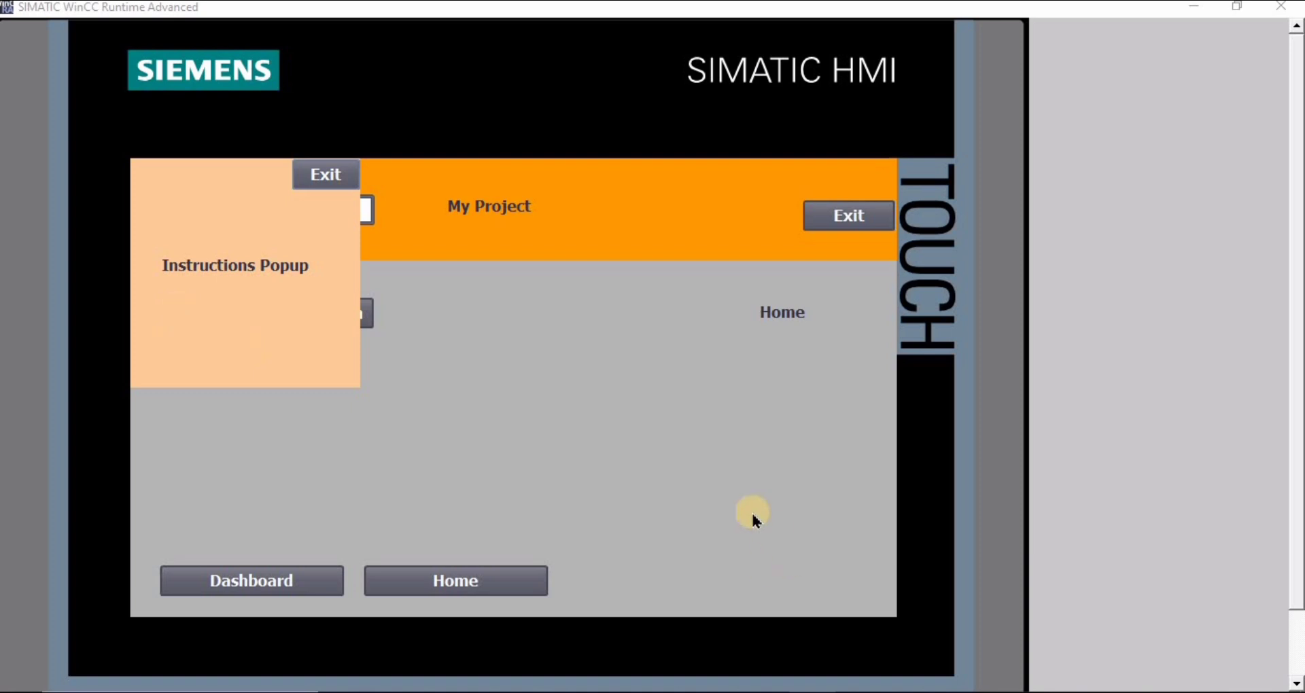
{"action": "left_click", "coordinate": [455, 462]}
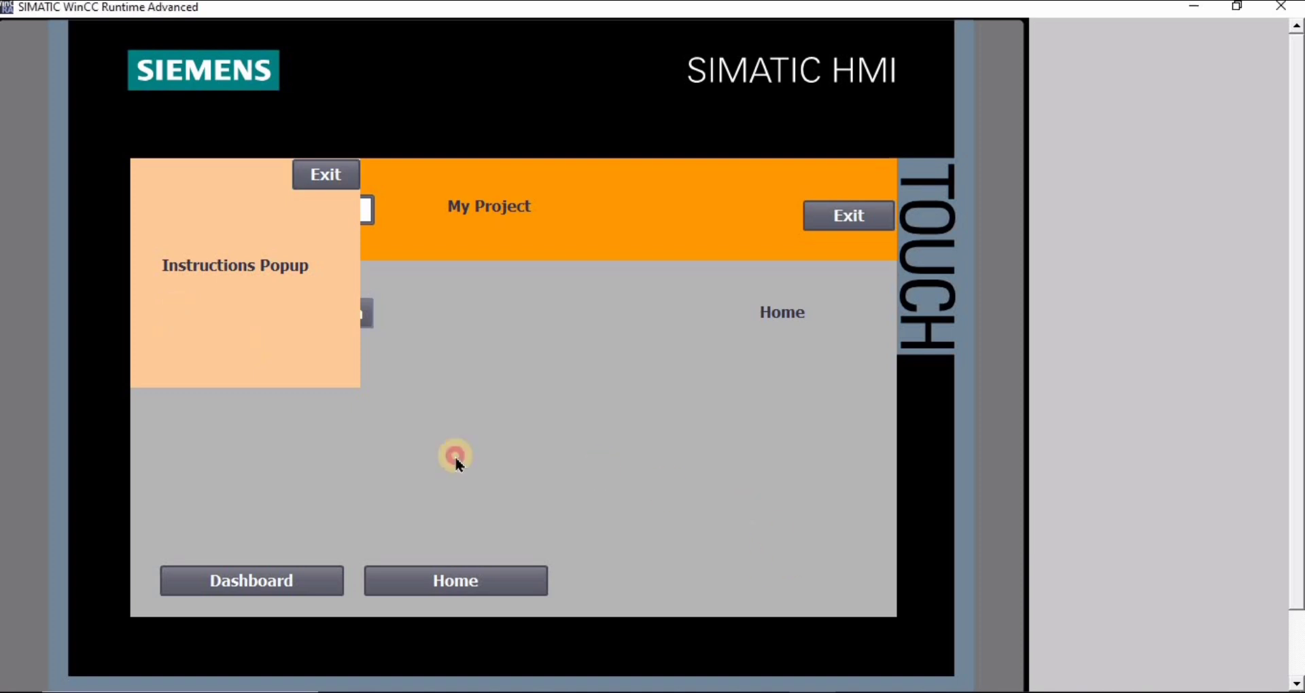
{"action": "left_click", "coordinate": [321, 175]}
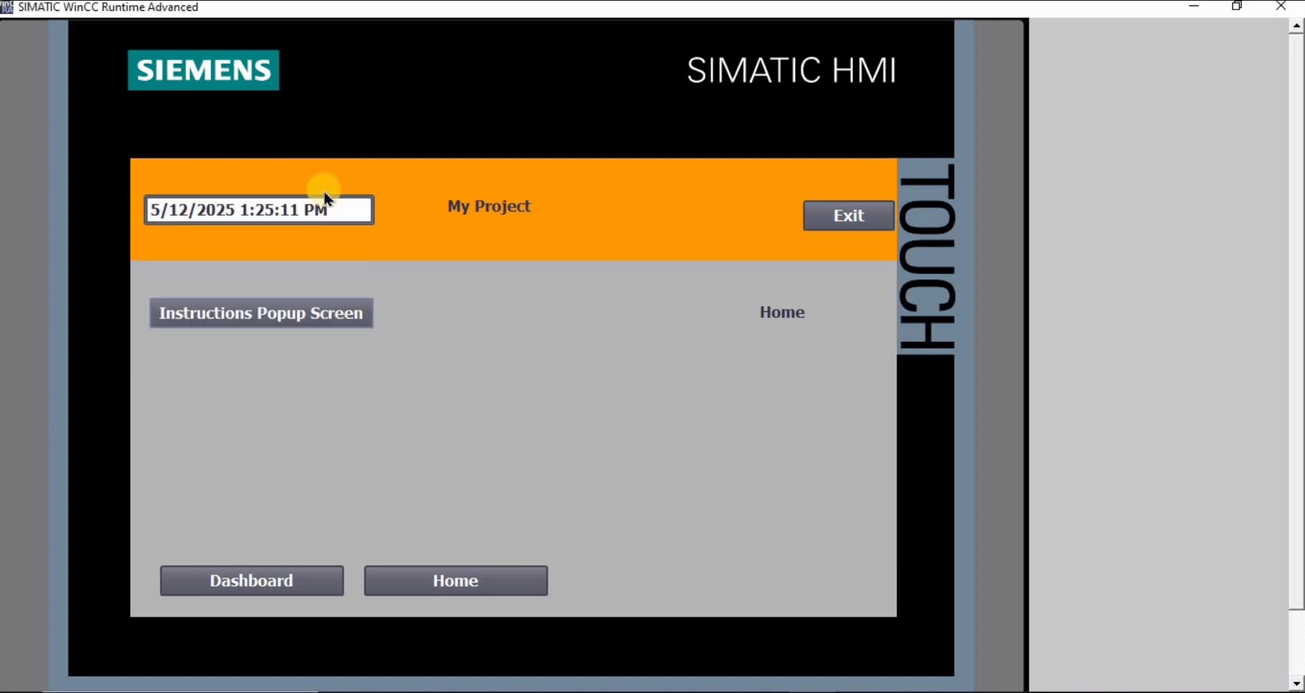
{"action": "left_click", "coordinate": [309, 318]}
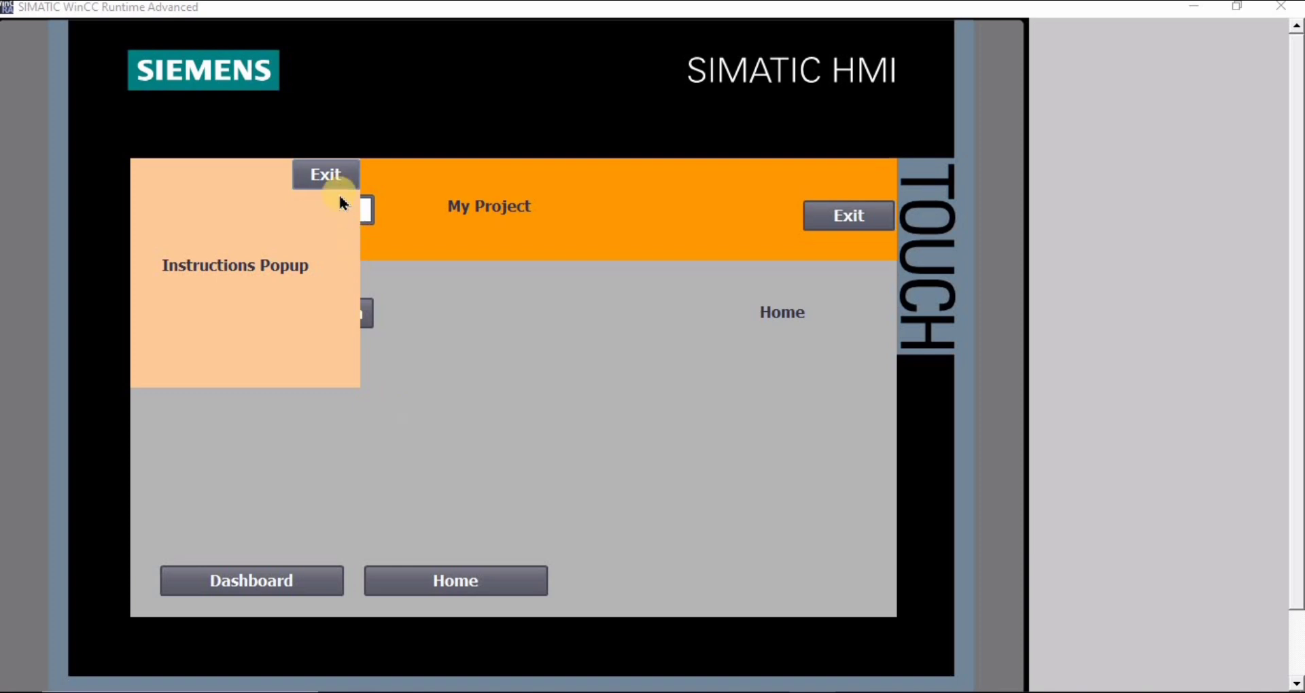
{"action": "left_click", "coordinate": [333, 174]}
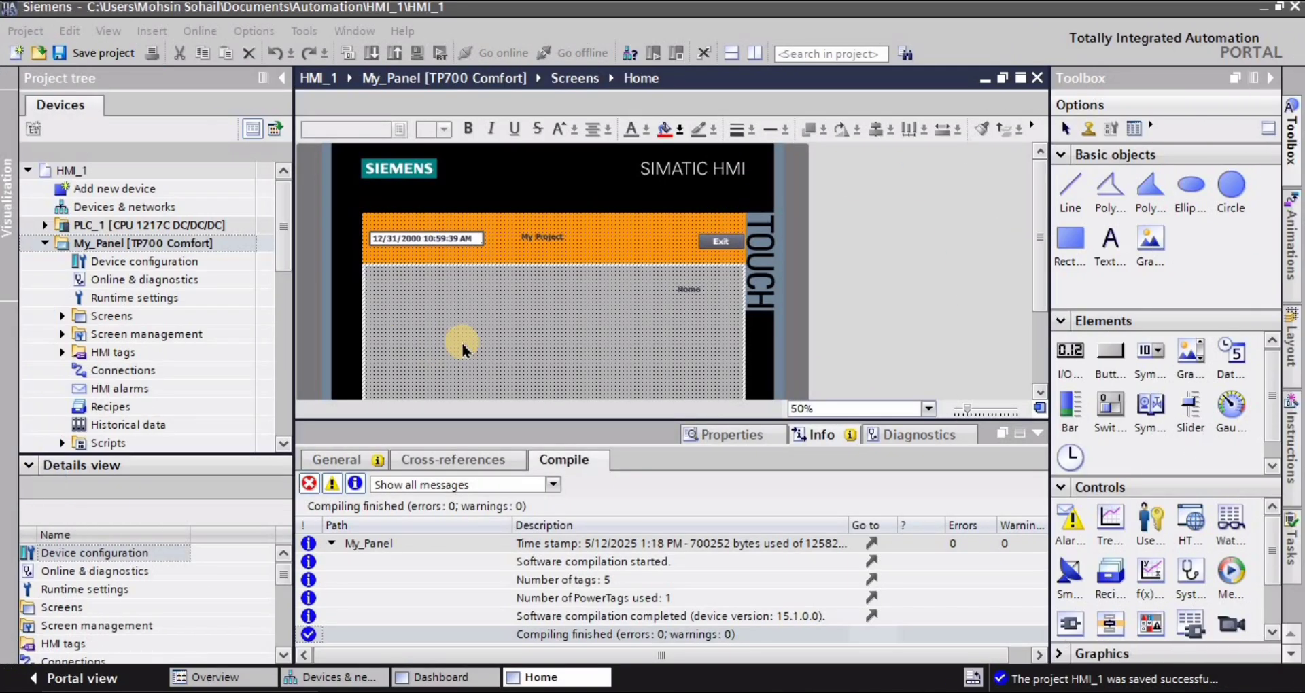
{"action": "scroll", "coordinate": [462, 350], "scroll_direction": "down", "scroll_amount": 3}
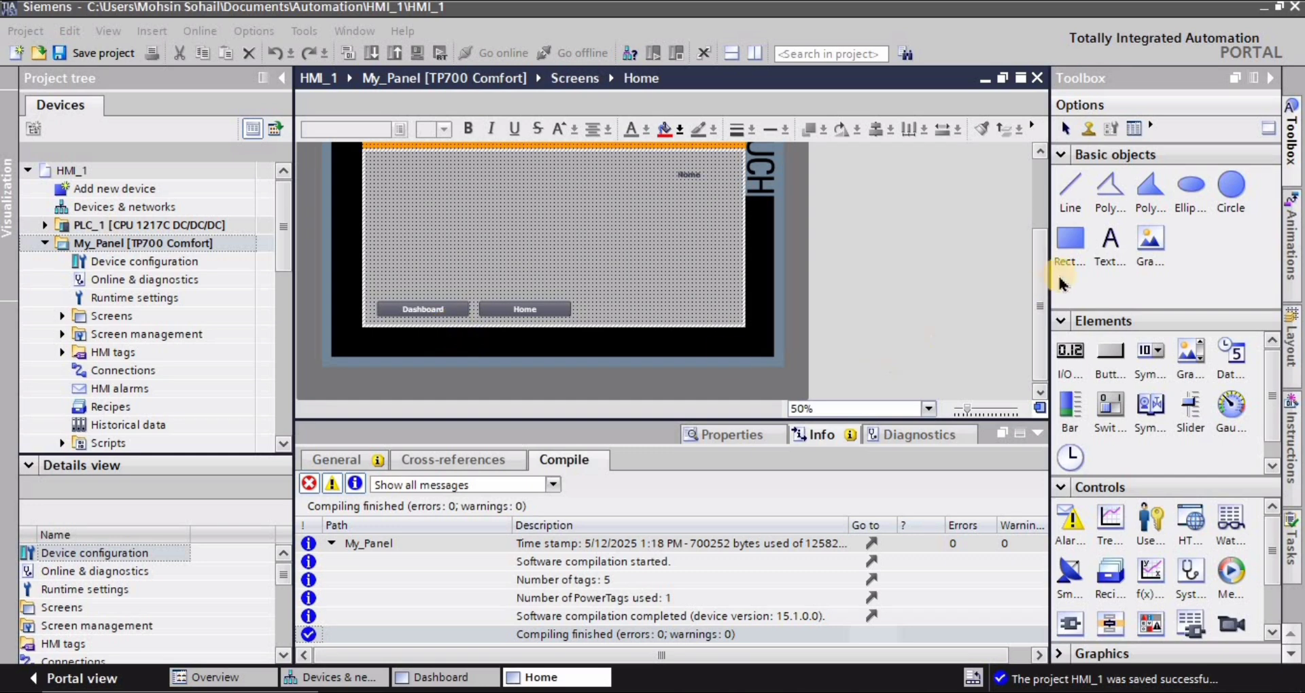
{"action": "scroll", "coordinate": [1033, 286], "scroll_direction": "up", "scroll_amount": 3}
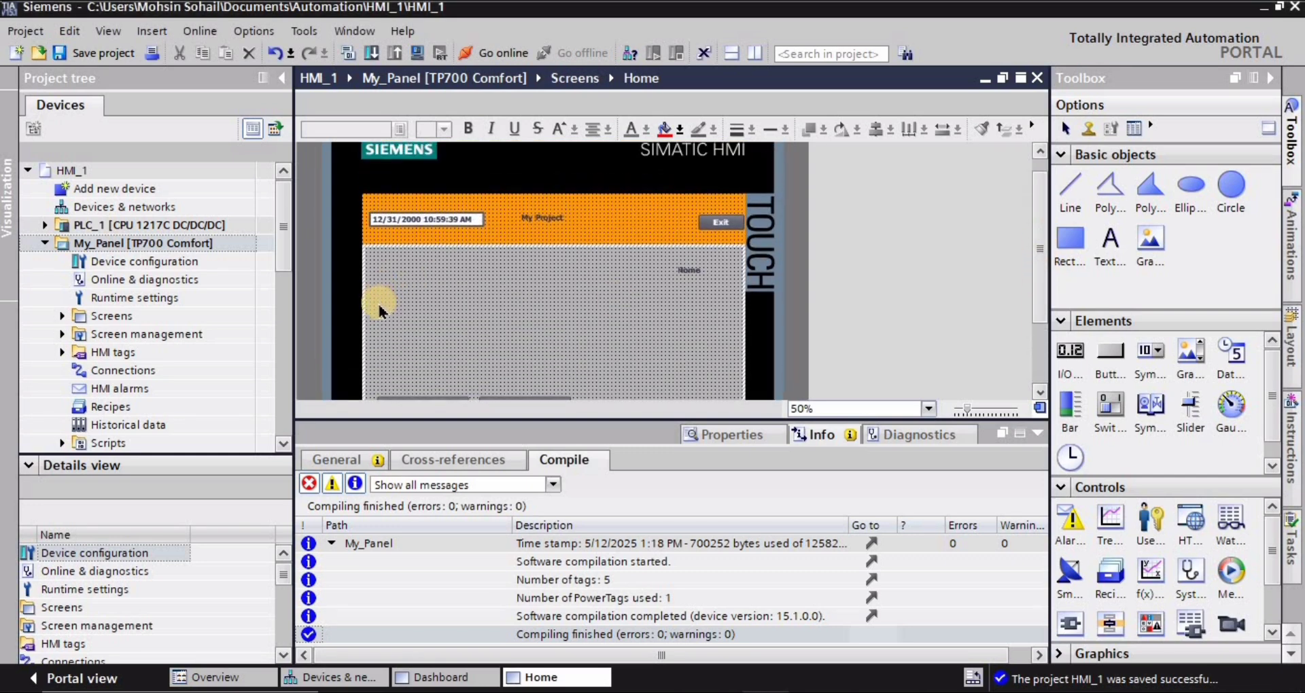
Step: Create Pop-up screen_1 under My_Panel's Pop-up screens and show its properties
{"action": "left_click", "coordinate": [63, 335]}
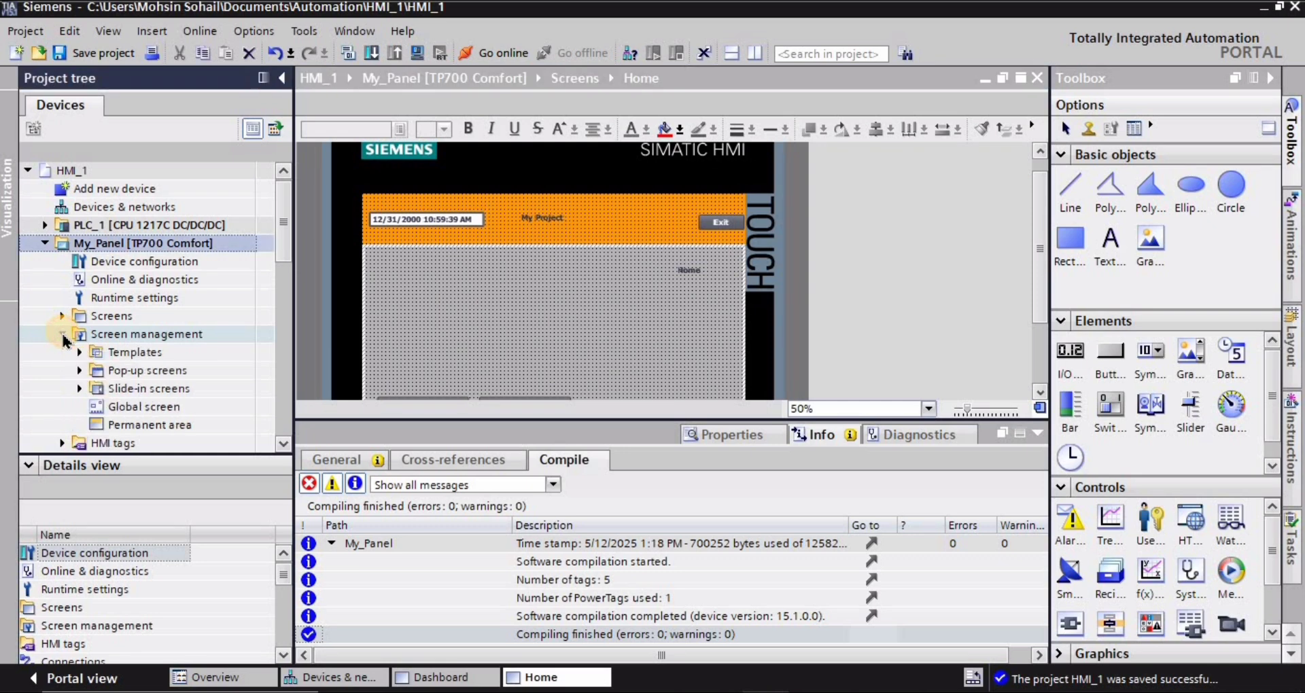
{"action": "key", "text": "F2"}
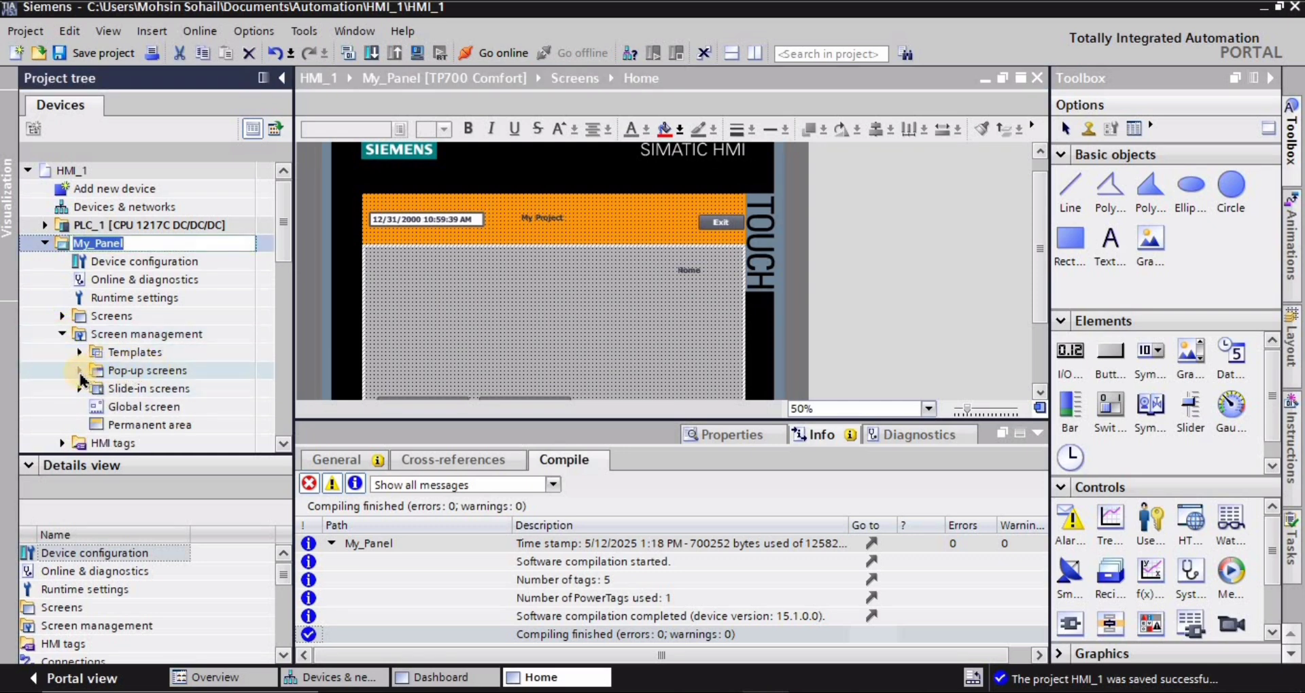
{"action": "left_click", "coordinate": [79, 371]}
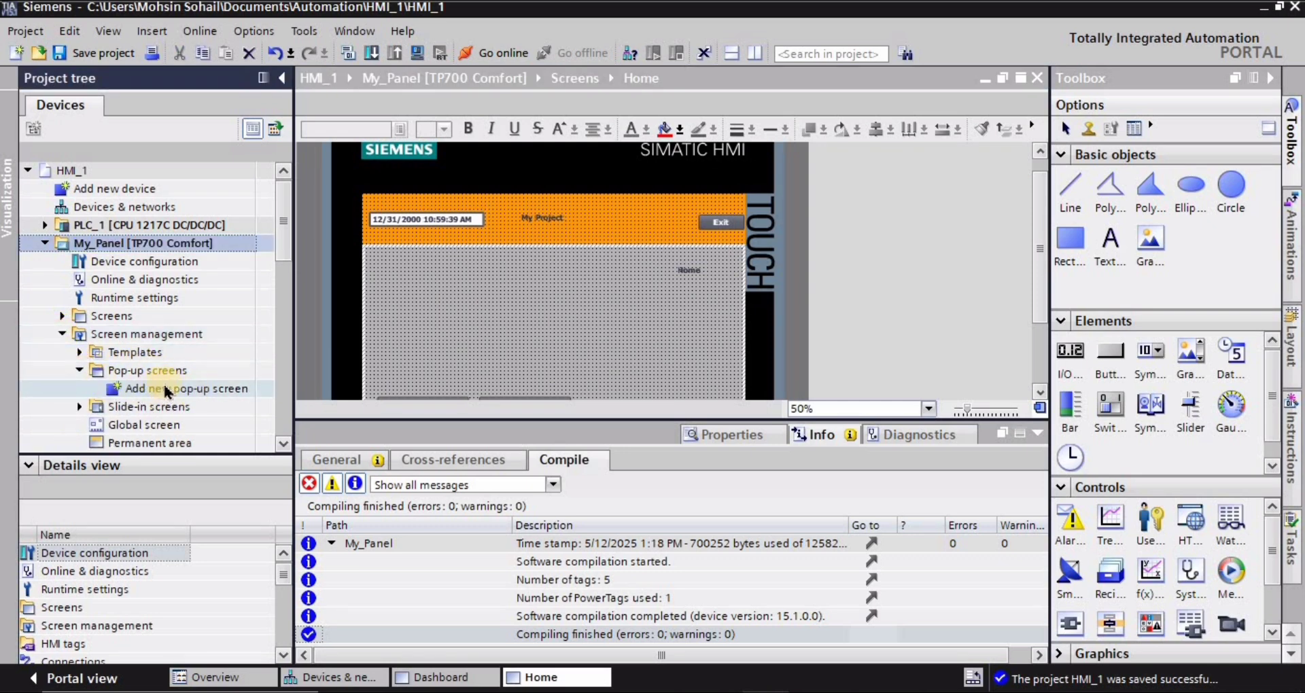
{"action": "double_click", "coordinate": [164, 388]}
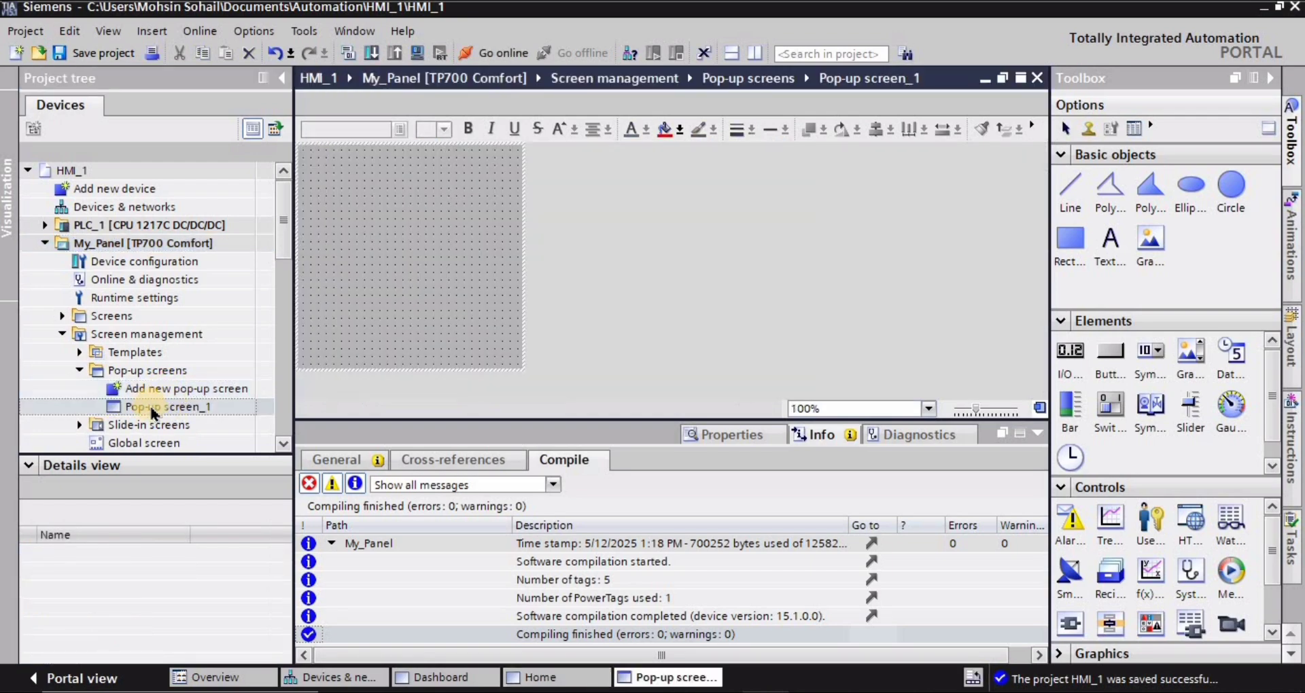
{"action": "left_click", "coordinate": [151, 408]}
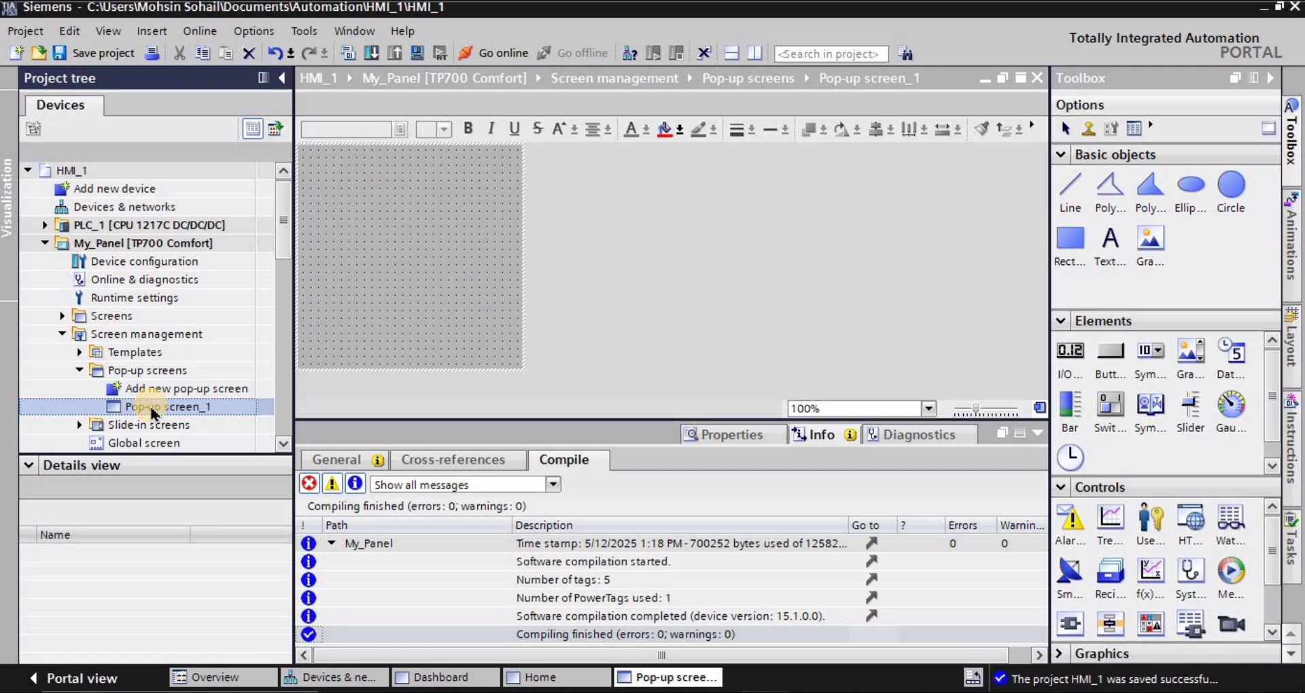
{"action": "left_click", "coordinate": [747, 441]}
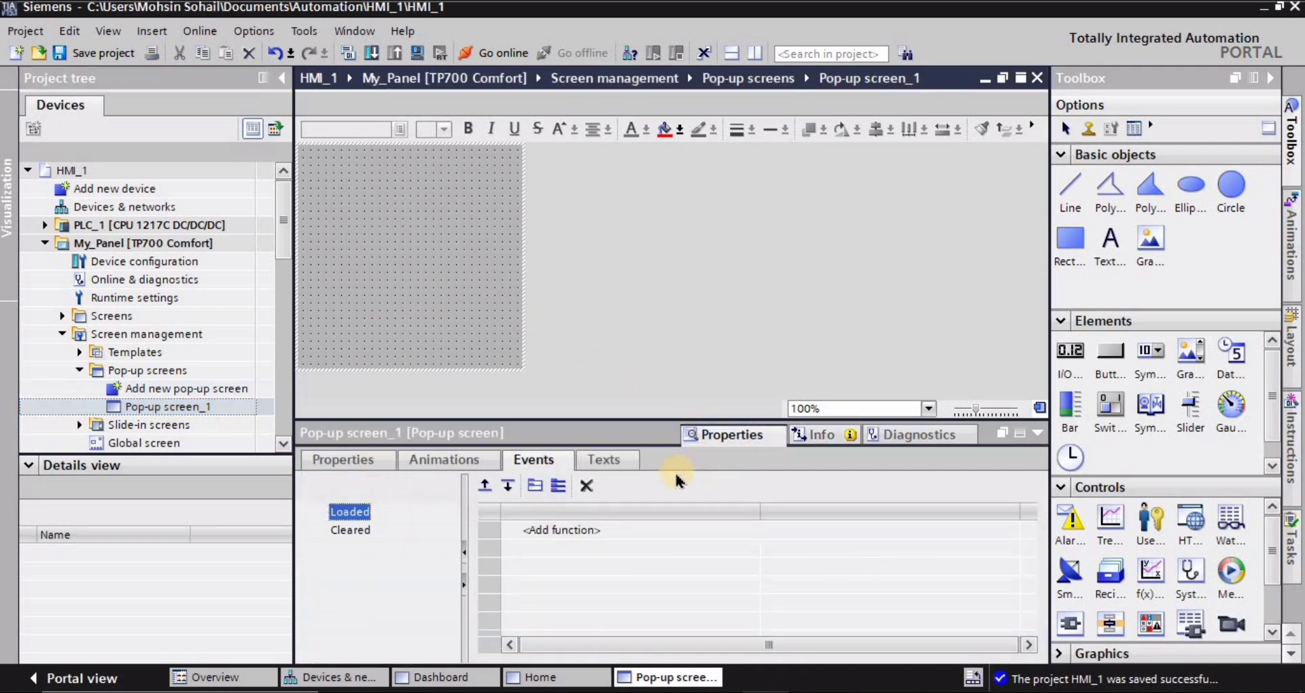
Step: Rename Pop-up screen_1 to 'Instructions Popup Screen'
{"action": "left_click", "coordinate": [163, 407]}
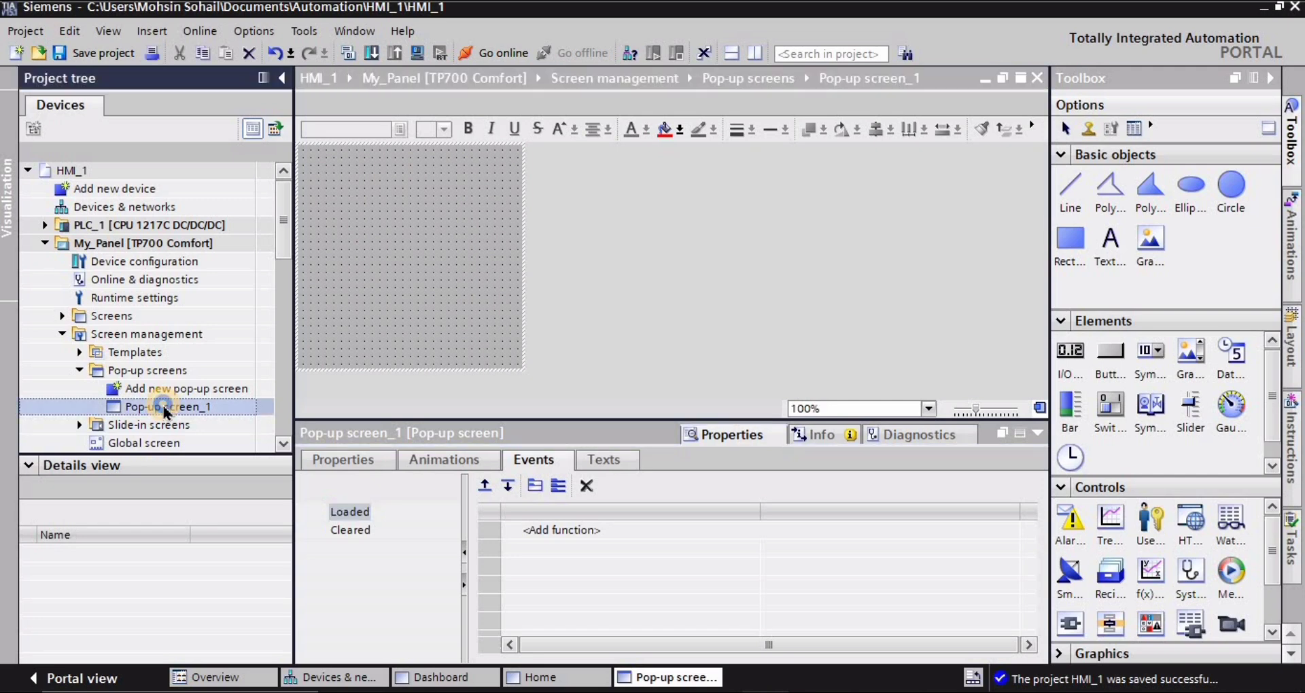
{"action": "right_click", "coordinate": [163, 407]}
{"action": "left_click", "coordinate": [208, 515]}
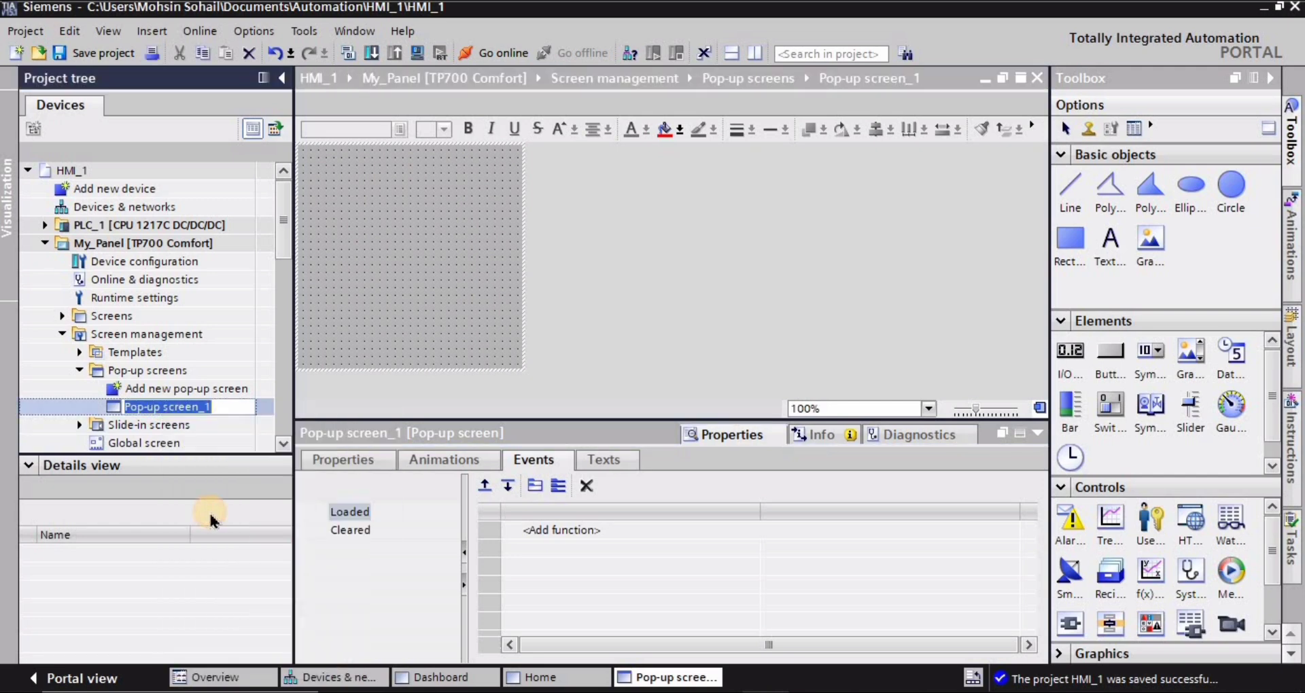
{"action": "type", "text": "Instructions Popup"}
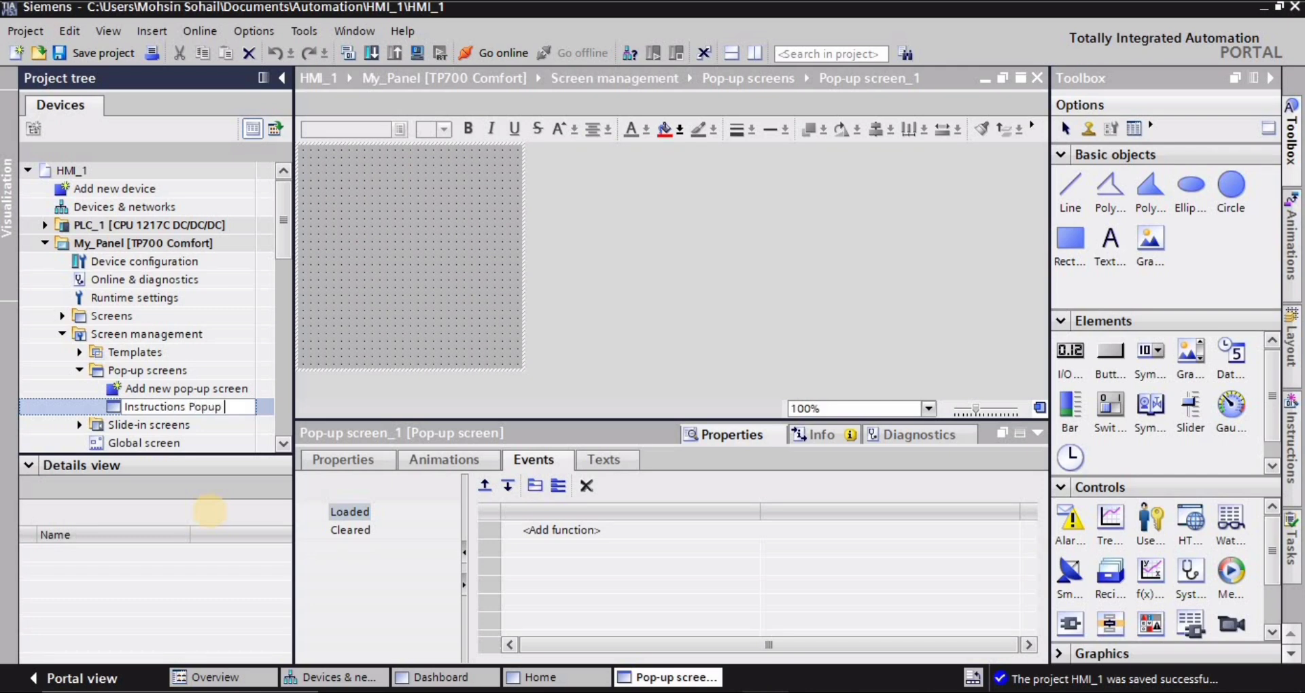
{"action": "type", "text": "Scree"}
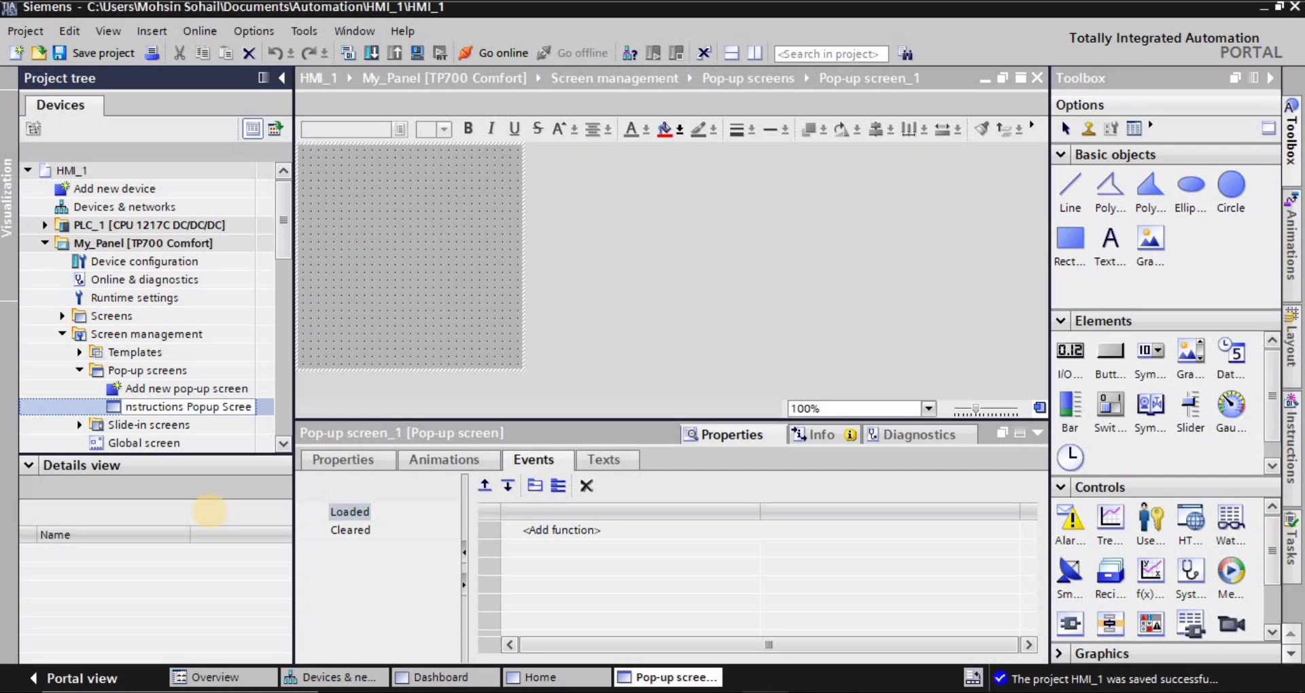
{"action": "type", "text": "n"}
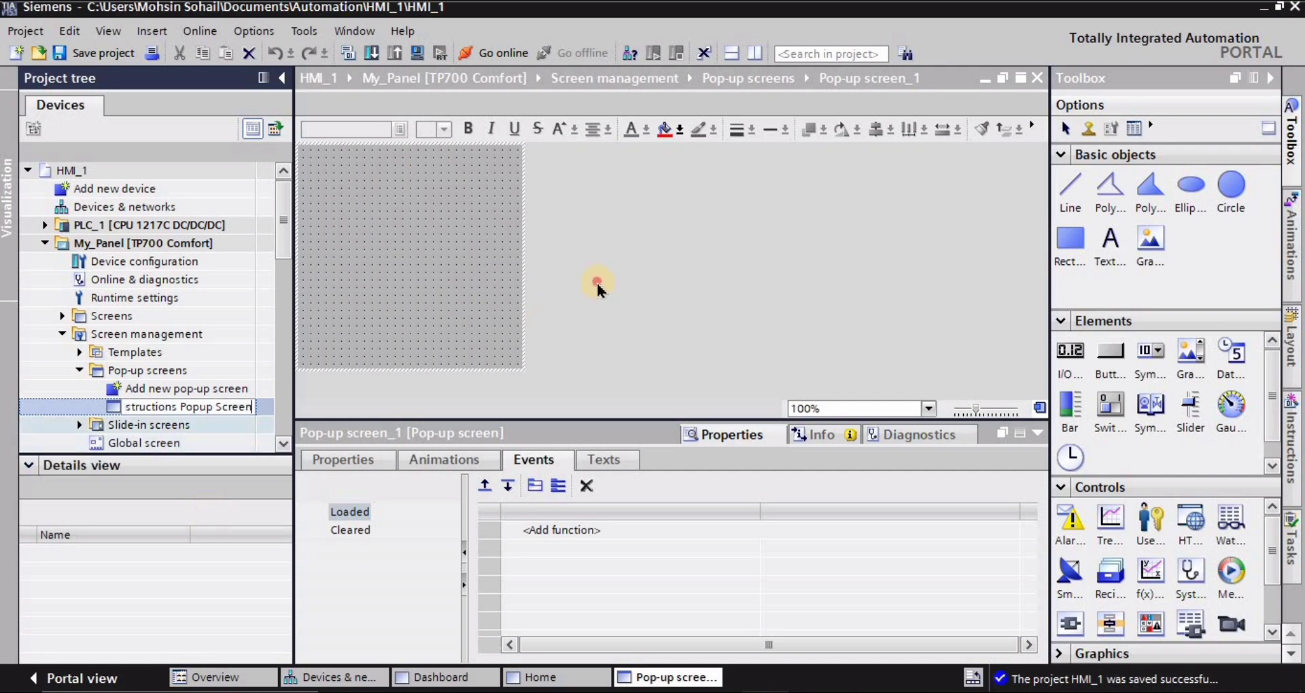
{"action": "left_click", "coordinate": [597, 280]}
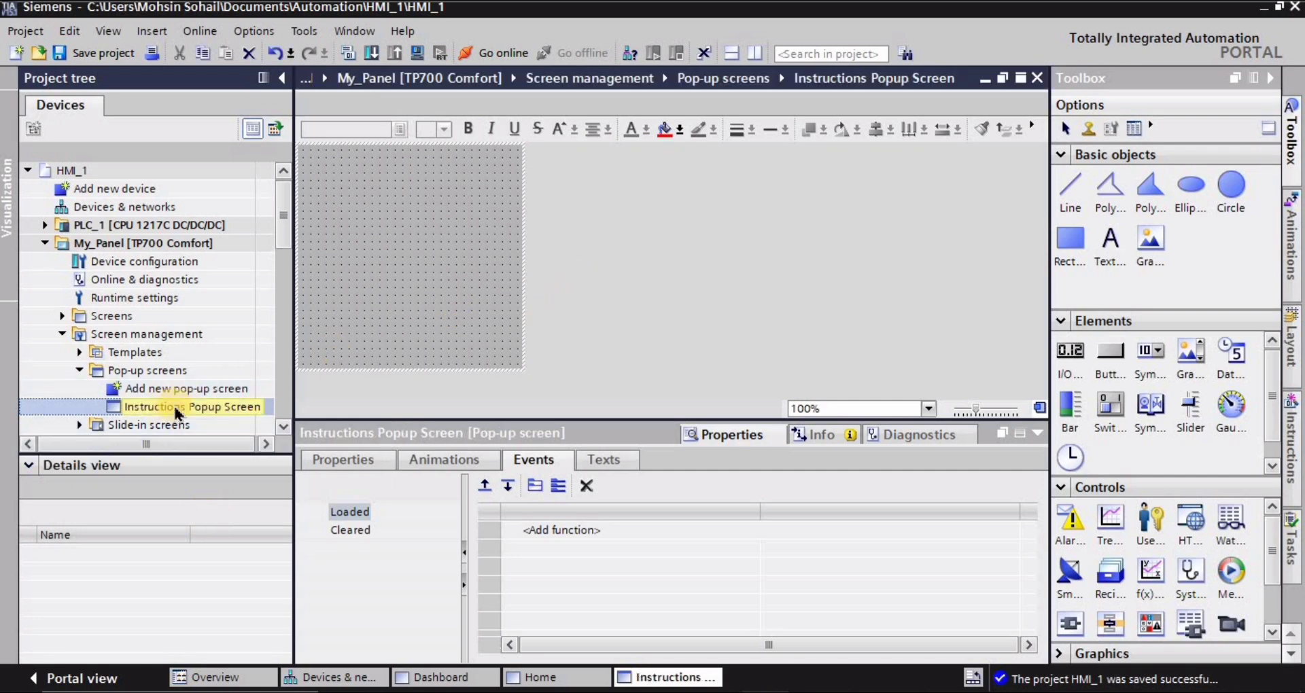
Step: Drop a text field on the pop-up screen and type the Instructions Popup label text
{"action": "left_click_drag", "start_coordinate": [1113, 242], "coordinate": [384, 190]}
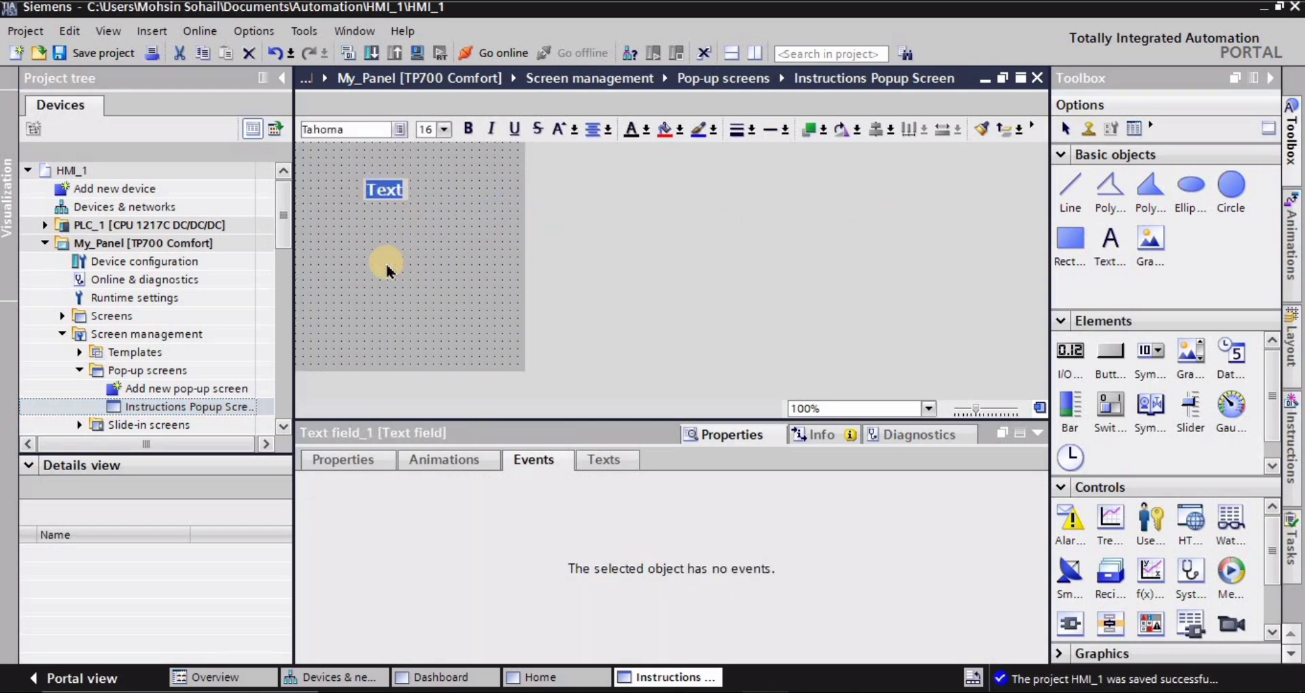
{"action": "type", "text": "Instr"}
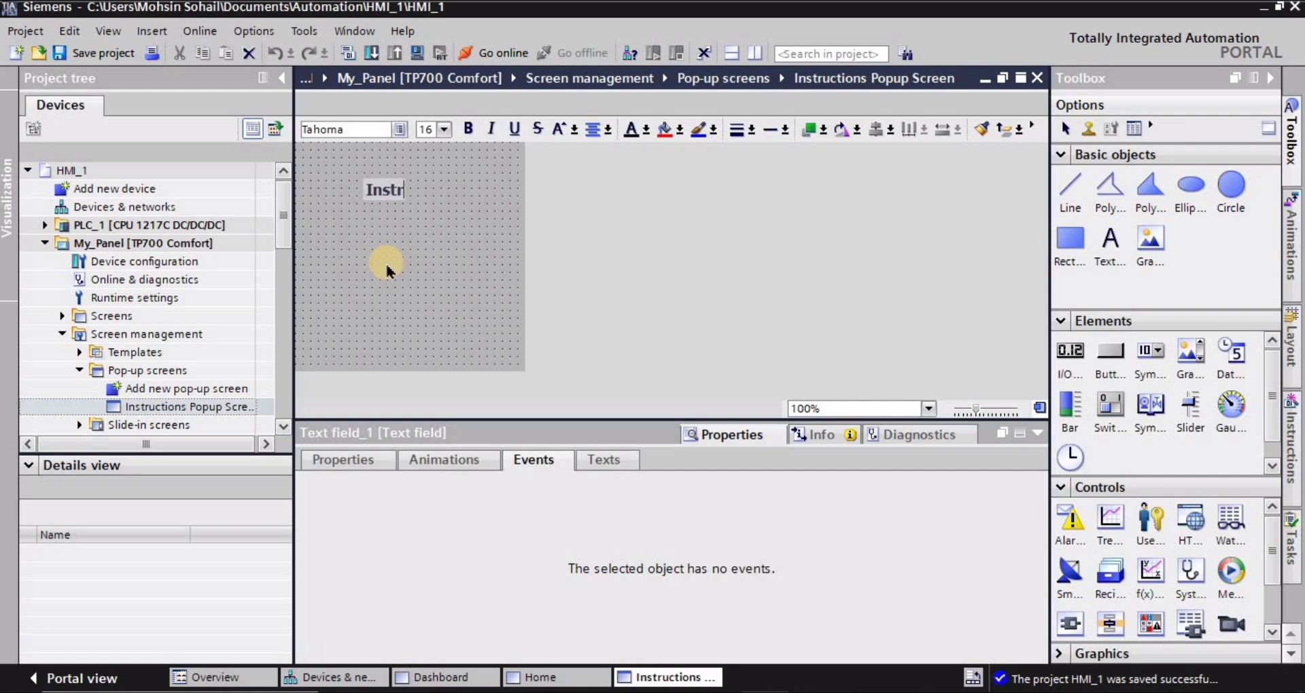
{"action": "type", "text": "uctions Popup S"}
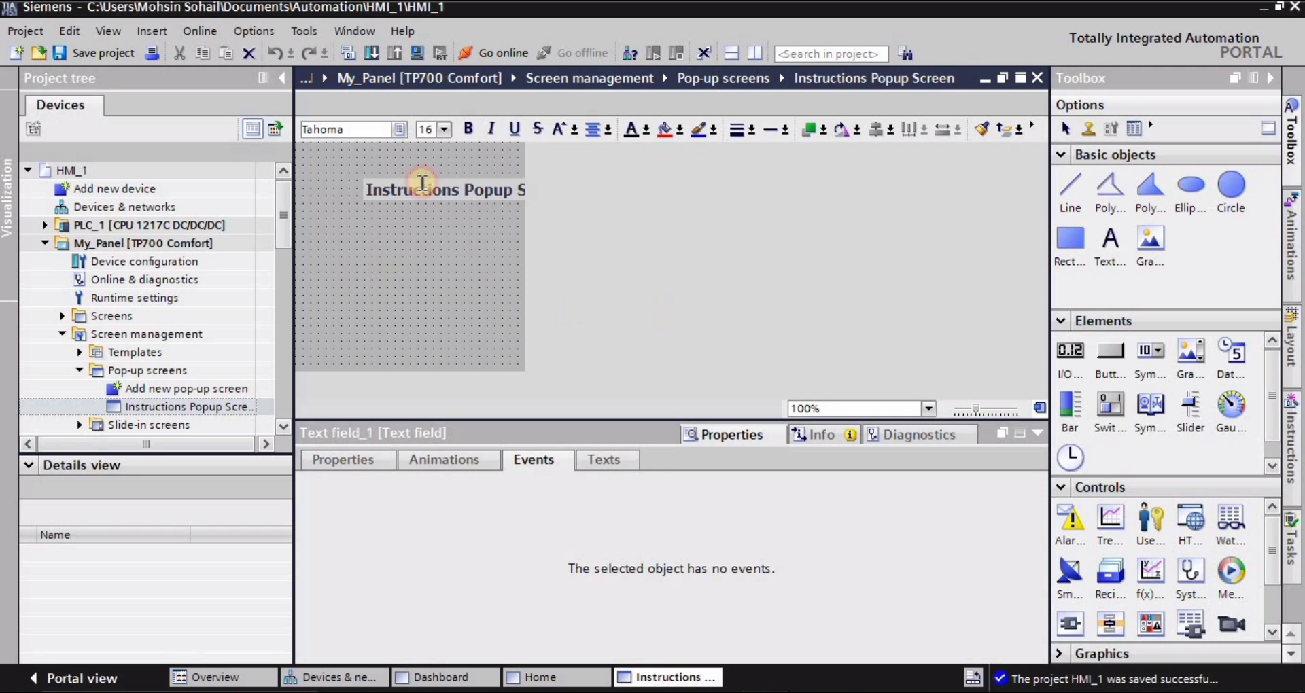
{"action": "double_click", "coordinate": [445, 196]}
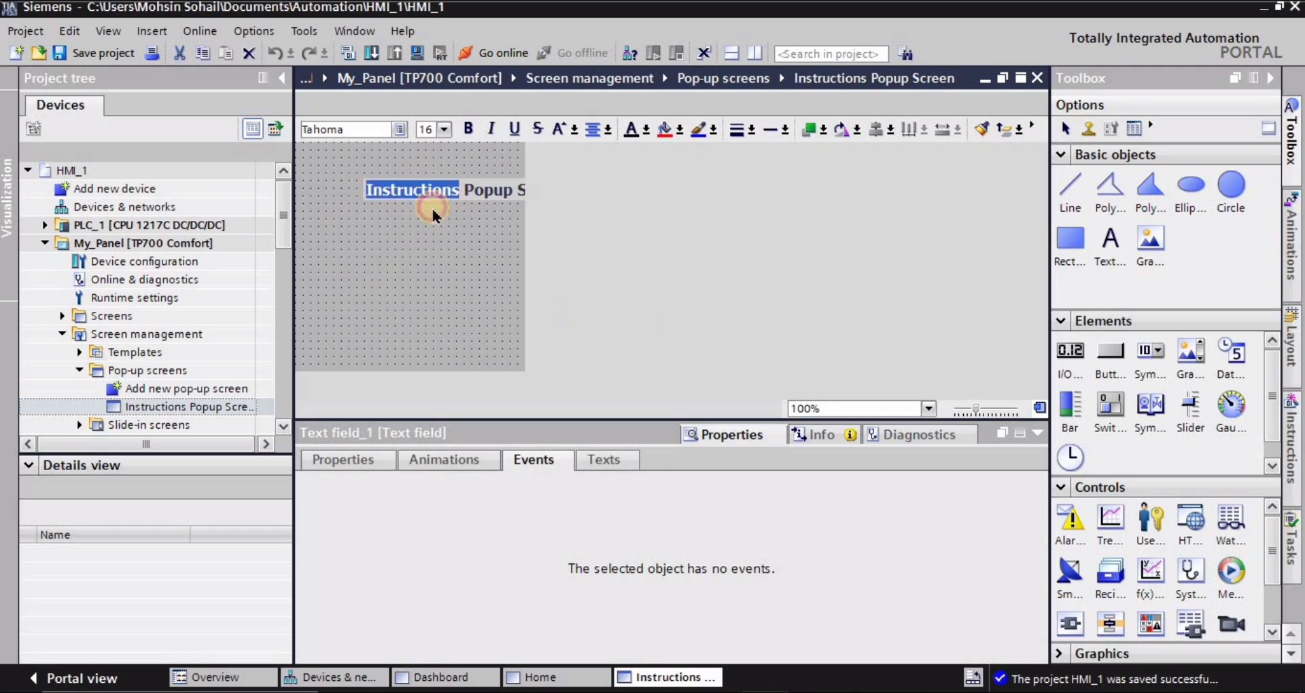
{"action": "key", "text": "Escape"}
Step: Tidy the label to read 'Instructions Popup' and position it near the upper left
{"action": "left_click_drag", "start_coordinate": [473, 195], "coordinate": [486, 238]}
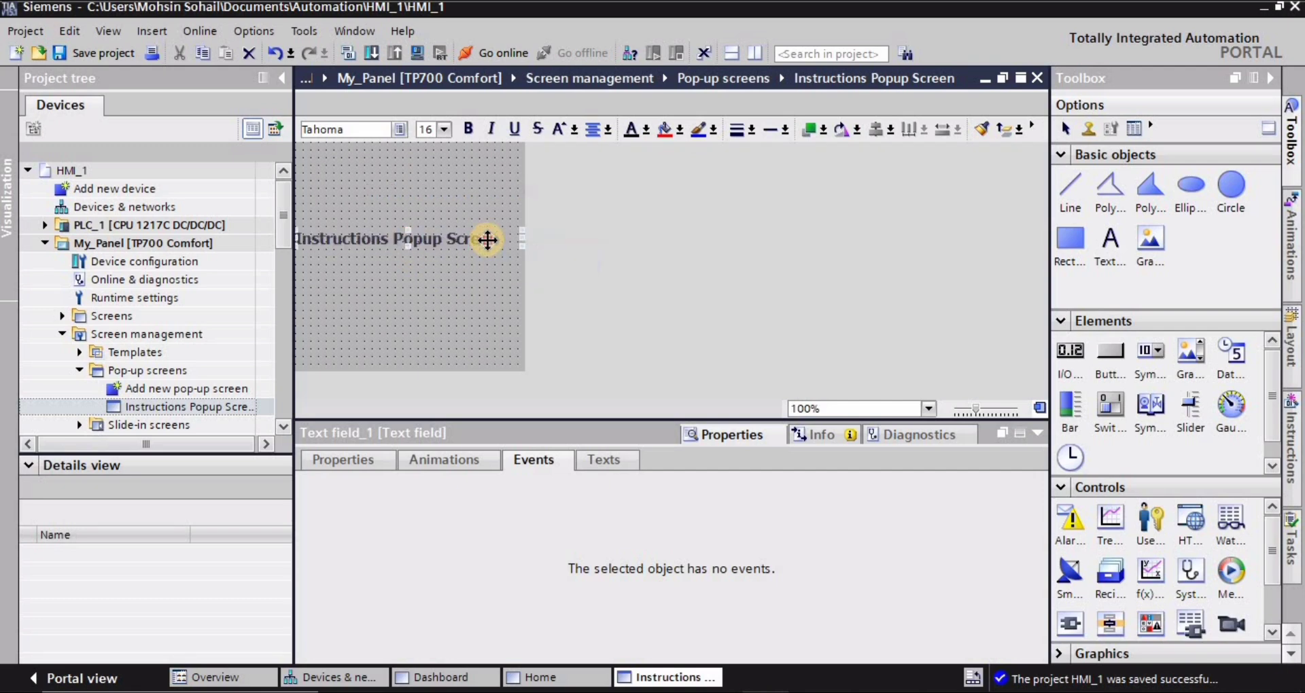
{"action": "left_click", "coordinate": [501, 239]}
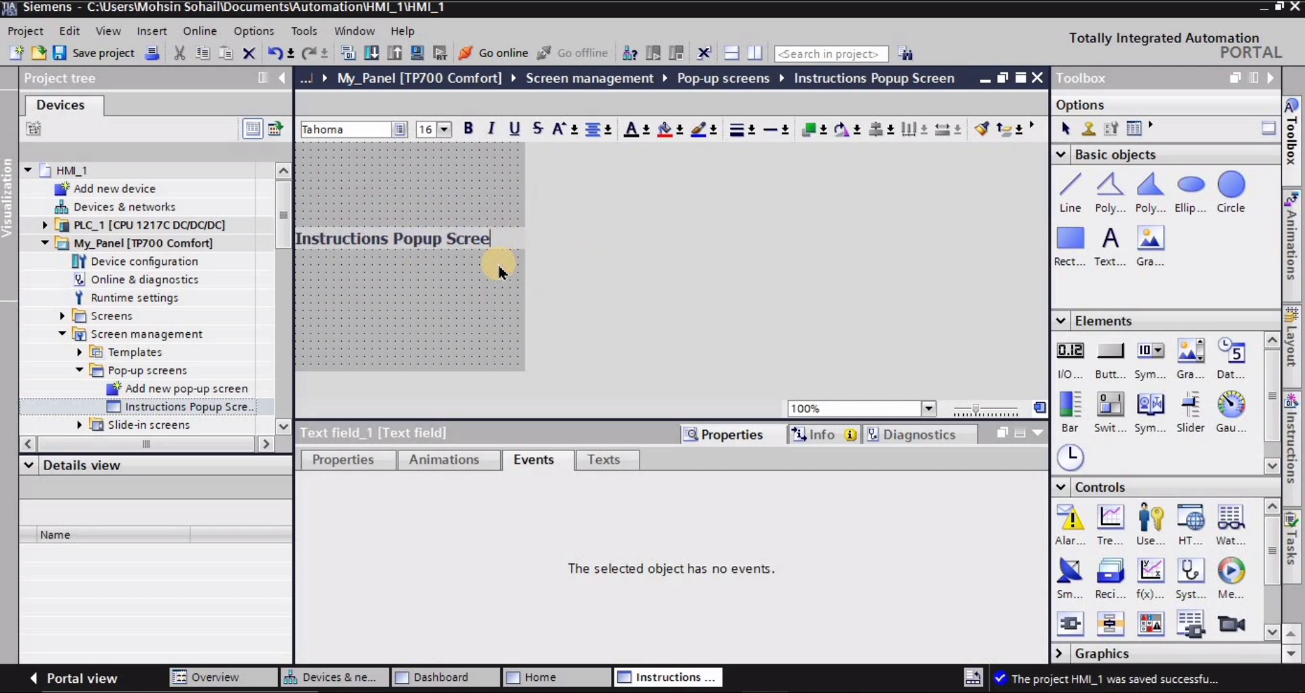
{"action": "key", "text": "BackSpace"}
{"action": "key", "text": "BackSpace"}
{"action": "key", "text": "BackSpace"}
{"action": "key", "text": "BackSpace"}
{"action": "key", "text": "BackSpace"}
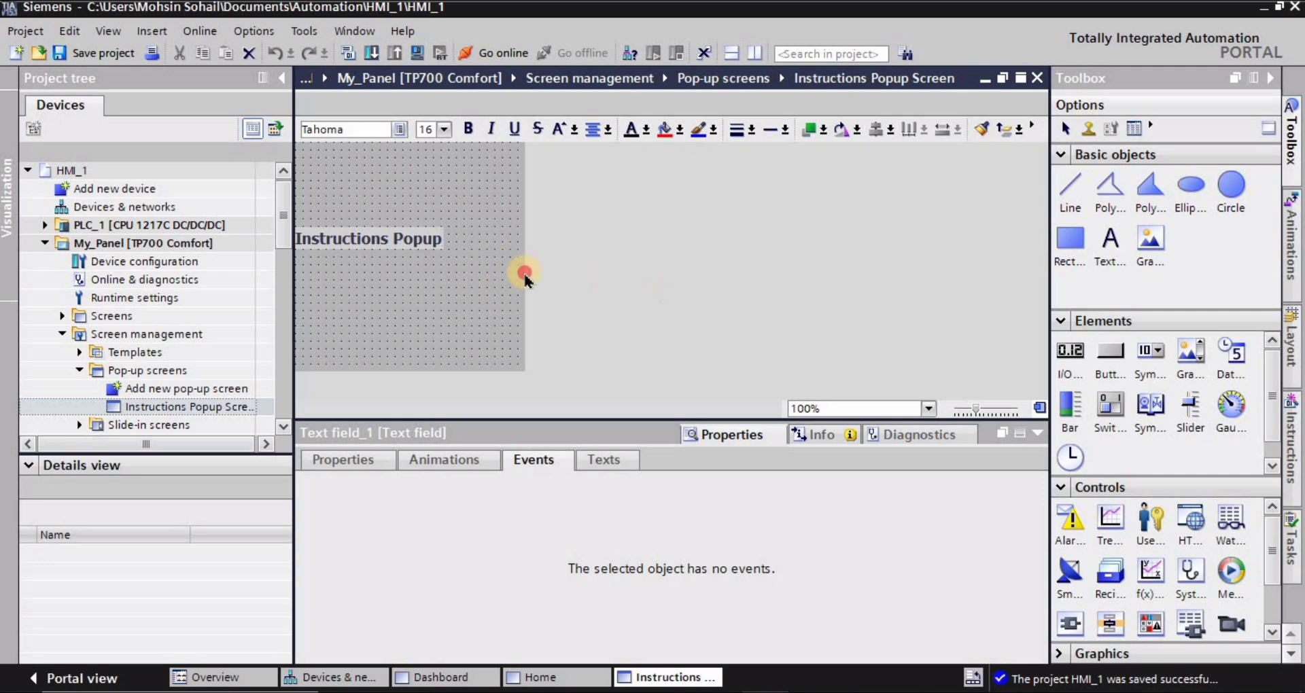
{"action": "left_click", "coordinate": [388, 260]}
{"action": "left_click_drag", "start_coordinate": [394, 246], "coordinate": [428, 255]}
{"action": "left_click", "coordinate": [403, 179]}
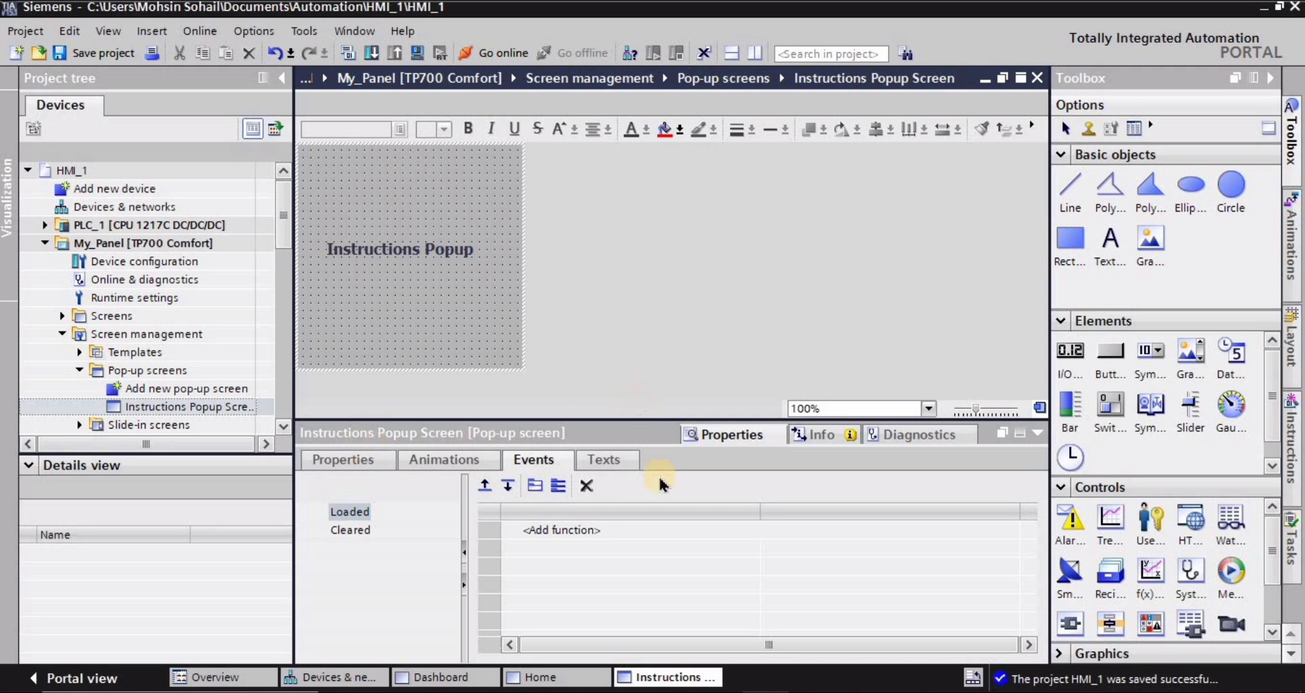
Step: Set the Instructions Popup Screen background colour to peach (255, 204, 153)
{"action": "left_click", "coordinate": [356, 458]}
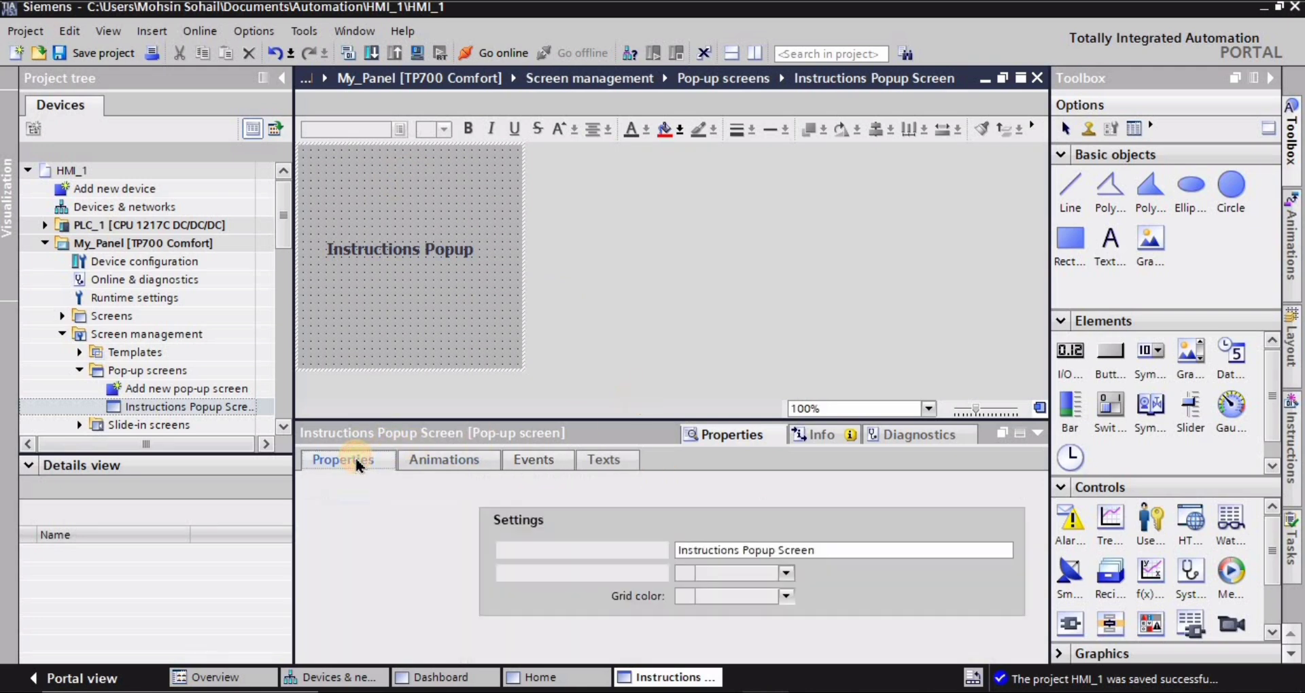
{"action": "left_click", "coordinate": [787, 575]}
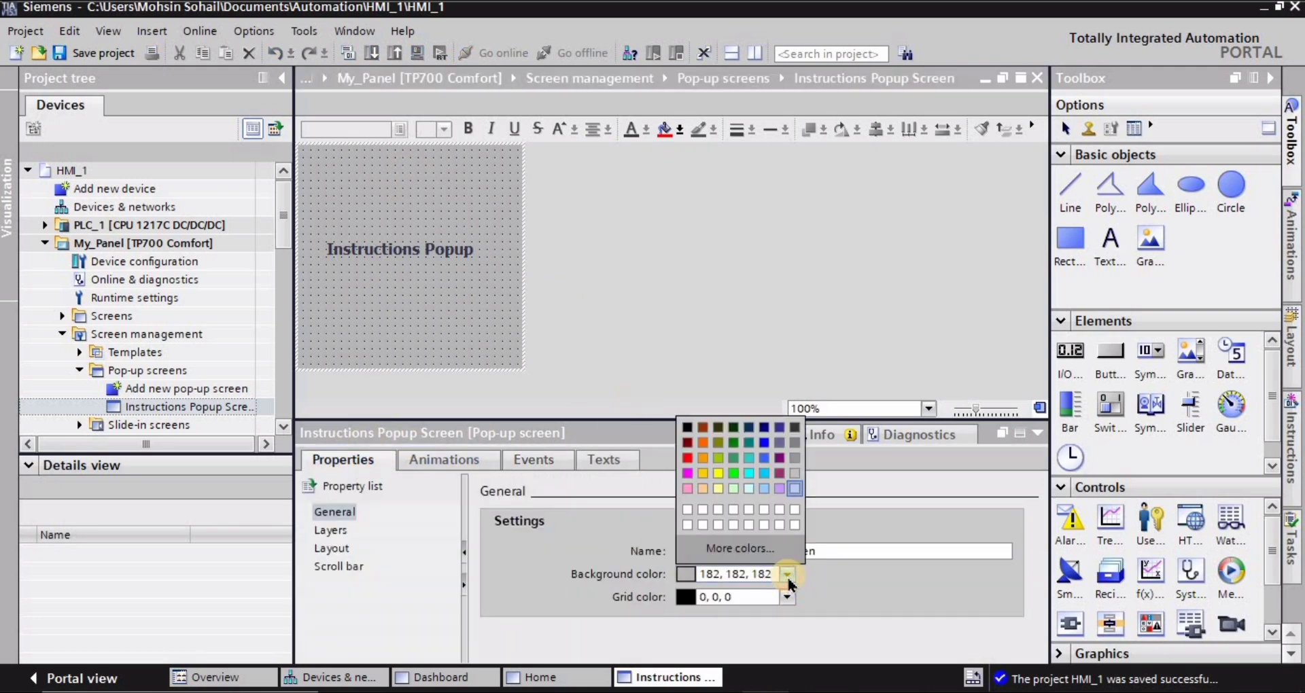
{"action": "left_click", "coordinate": [763, 489]}
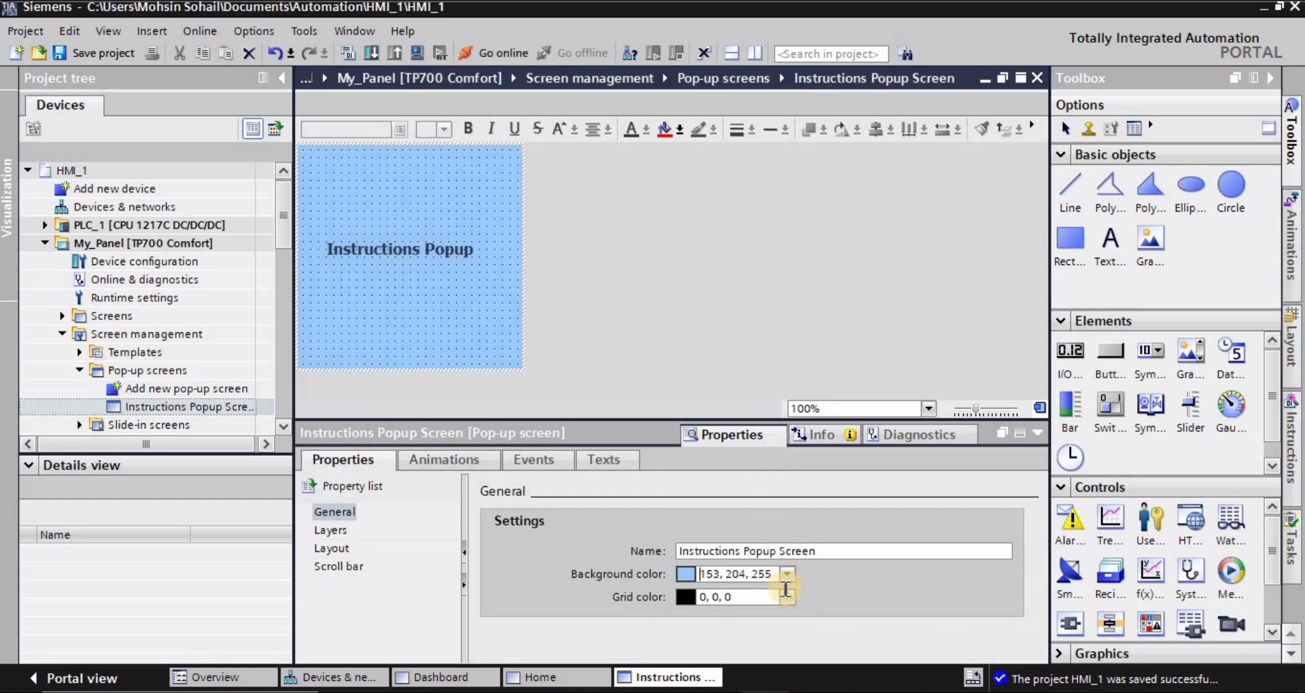
{"action": "left_click", "coordinate": [788, 577]}
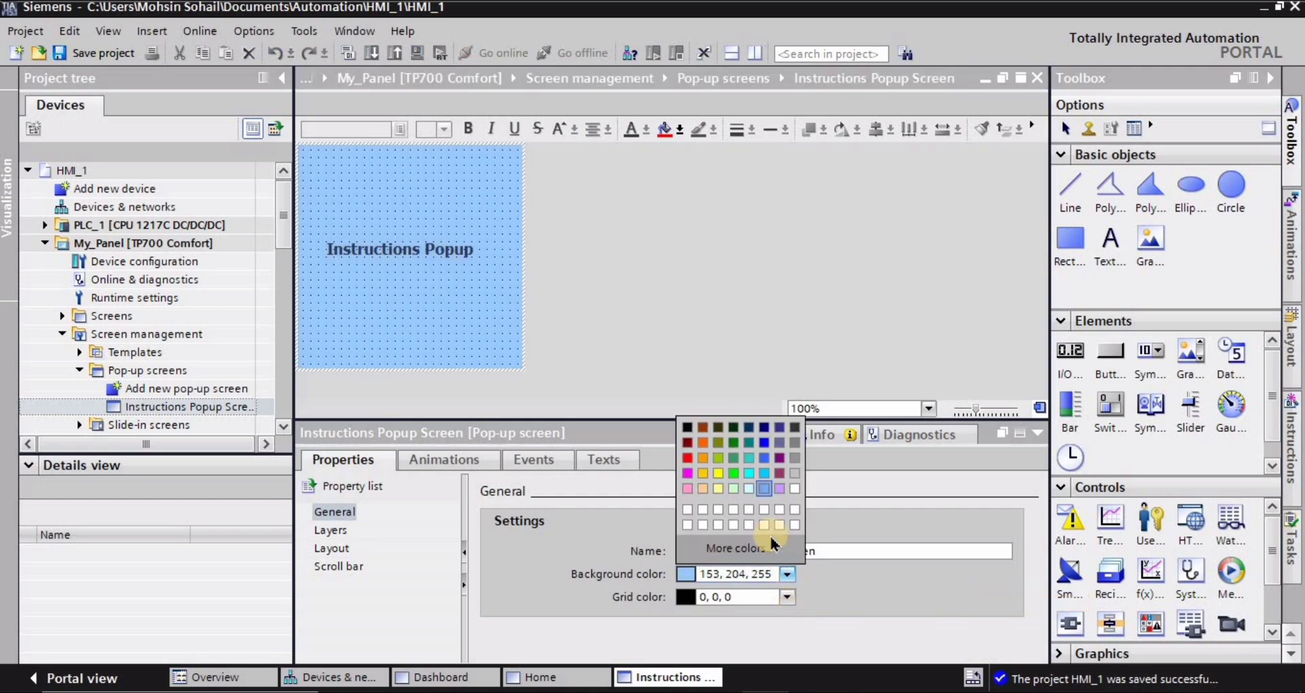
{"action": "left_click", "coordinate": [752, 497]}
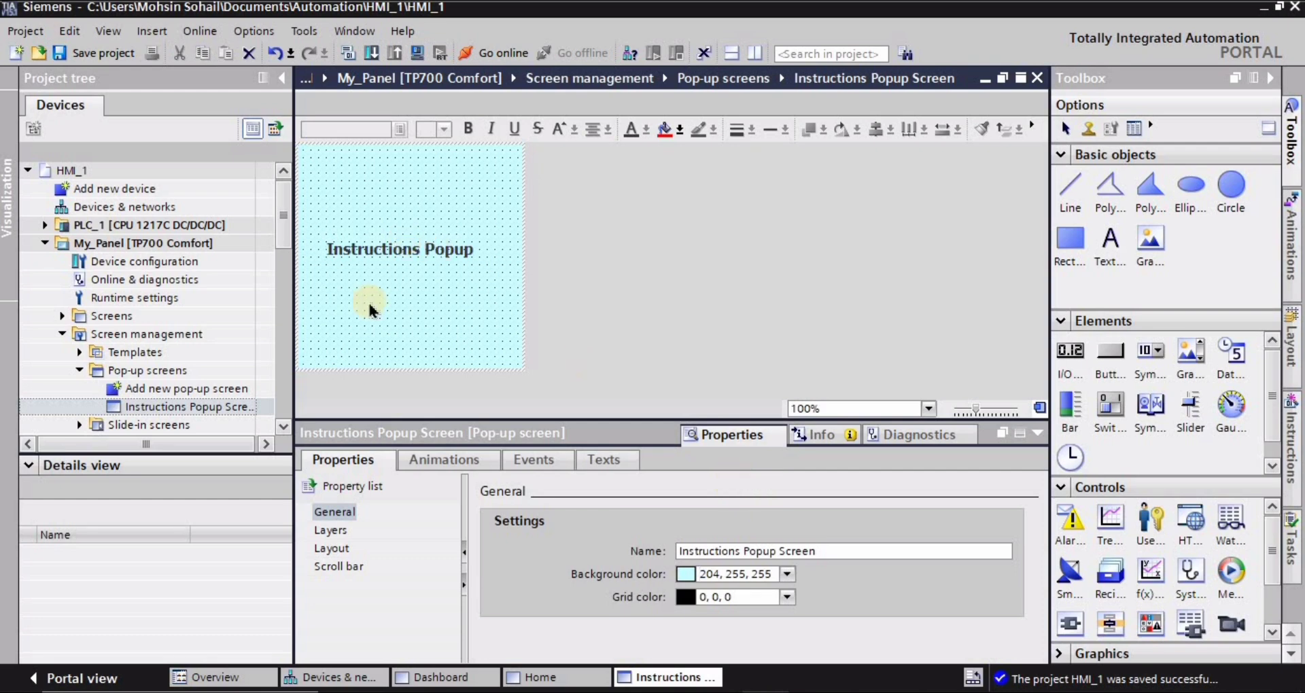
{"action": "left_click", "coordinate": [789, 574]}
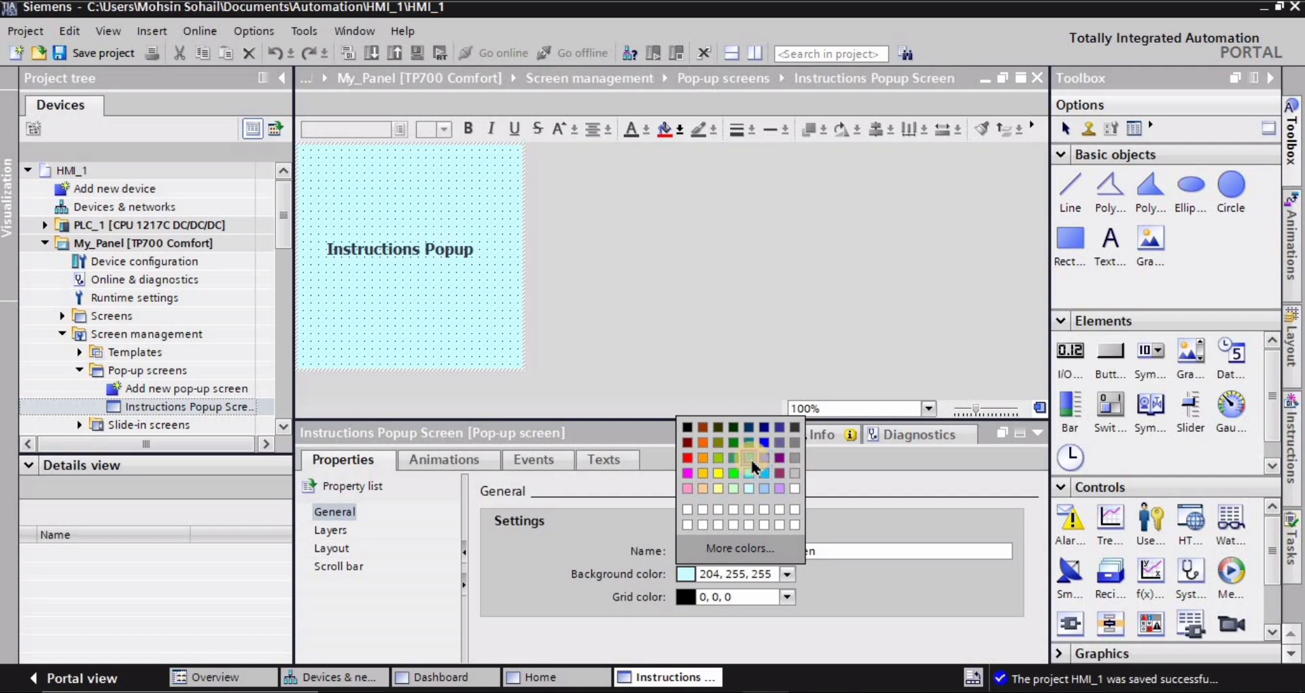
{"action": "left_click", "coordinate": [703, 487]}
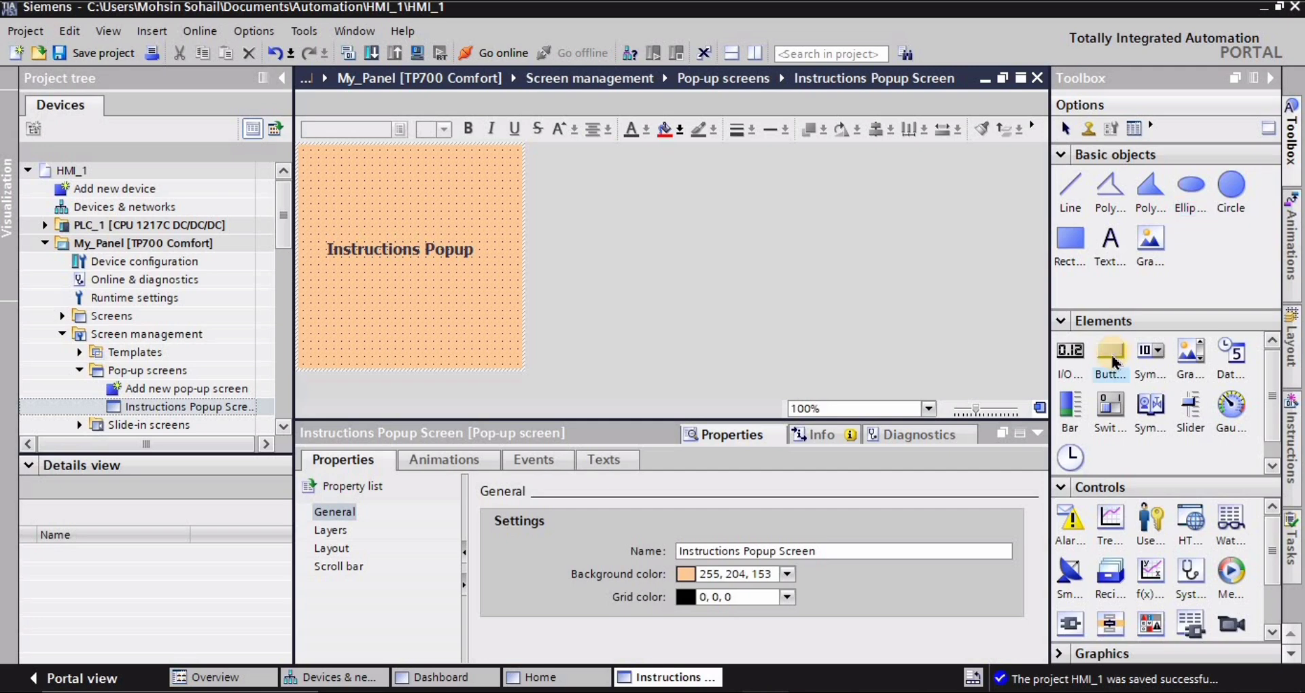
Step: Place a button captioned 'Exit' along the popup's top edge and narrow it from the left
{"action": "left_click_drag", "start_coordinate": [1115, 363], "coordinate": [487, 164]}
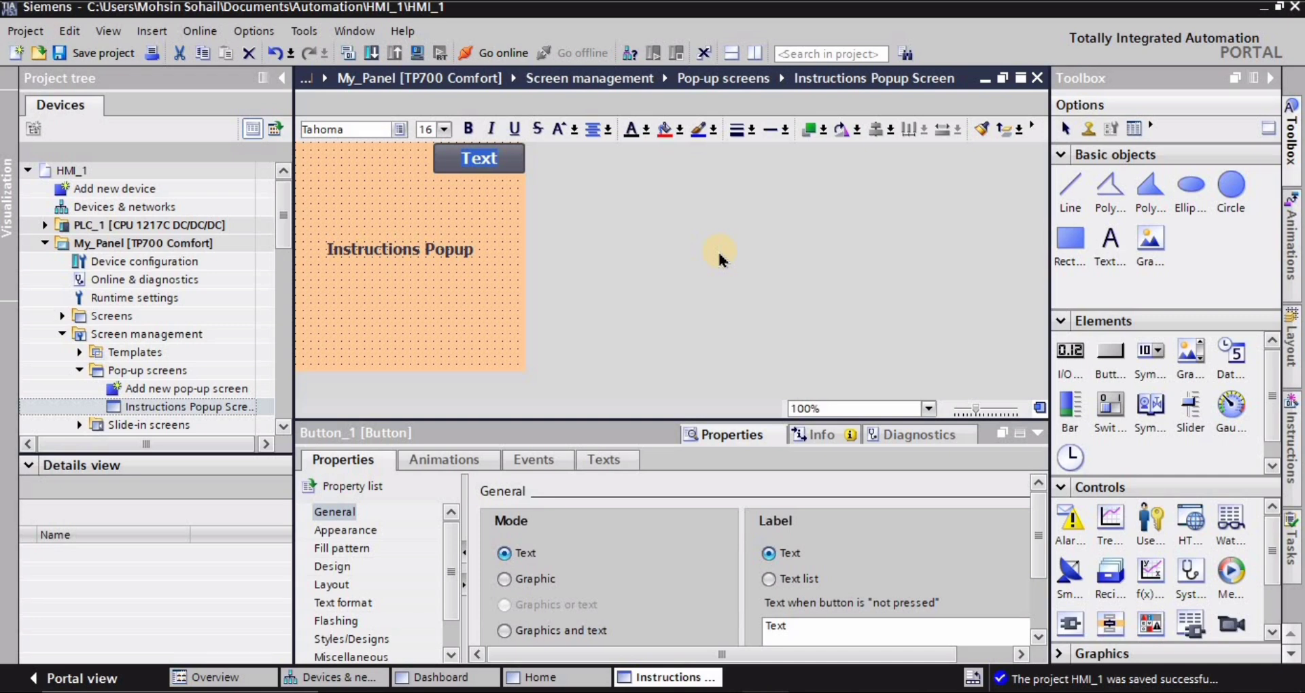
{"action": "type", "text": "Exit"}
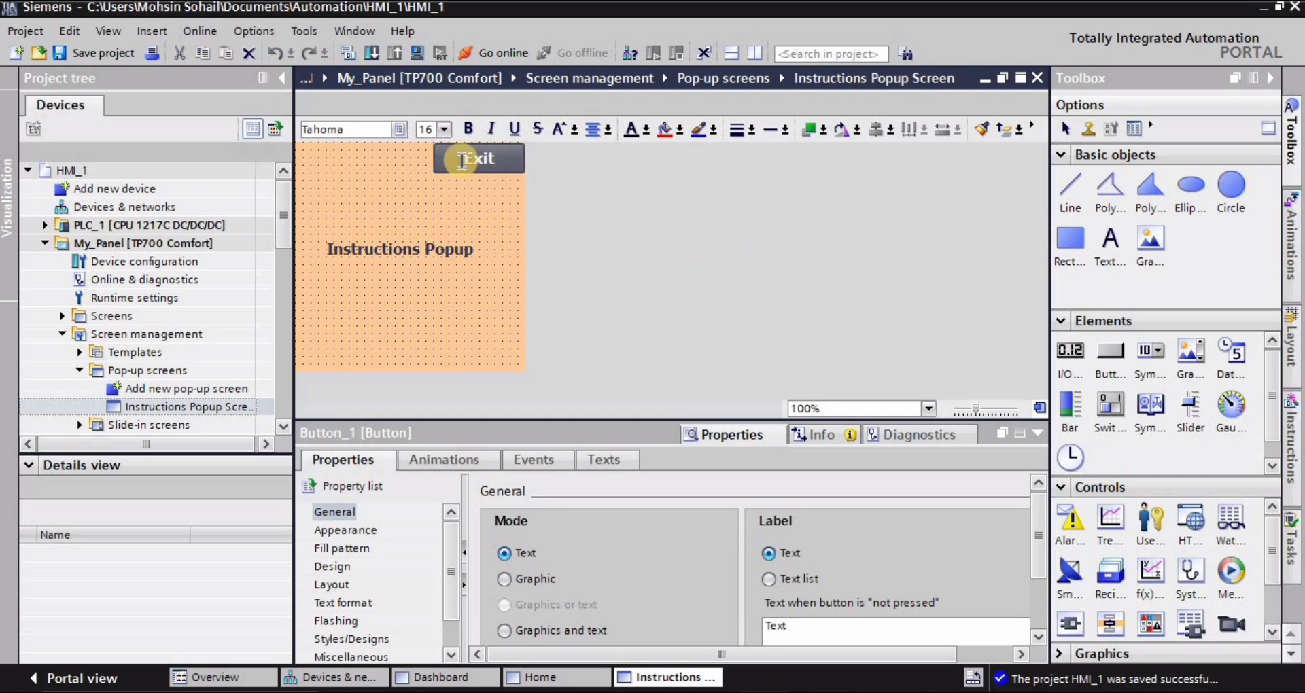
{"action": "double_click", "coordinate": [435, 164]}
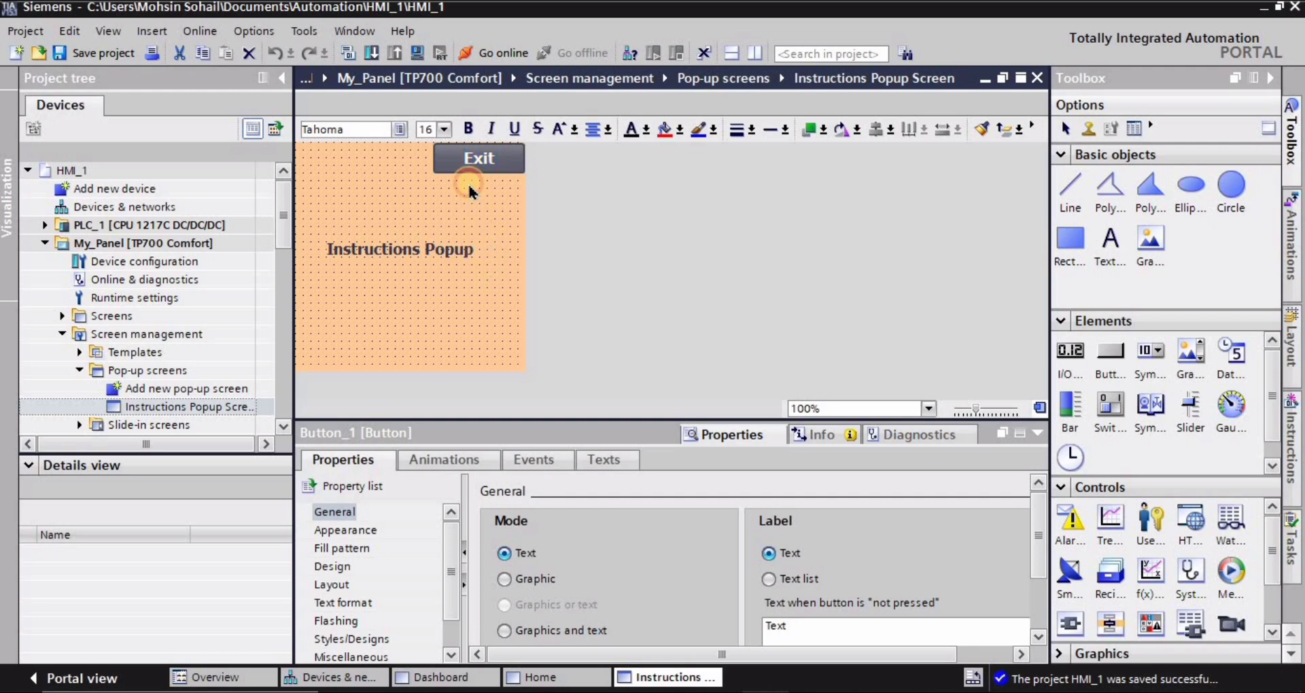
{"action": "key", "text": "Escape"}
{"action": "left_click", "coordinate": [455, 166]}
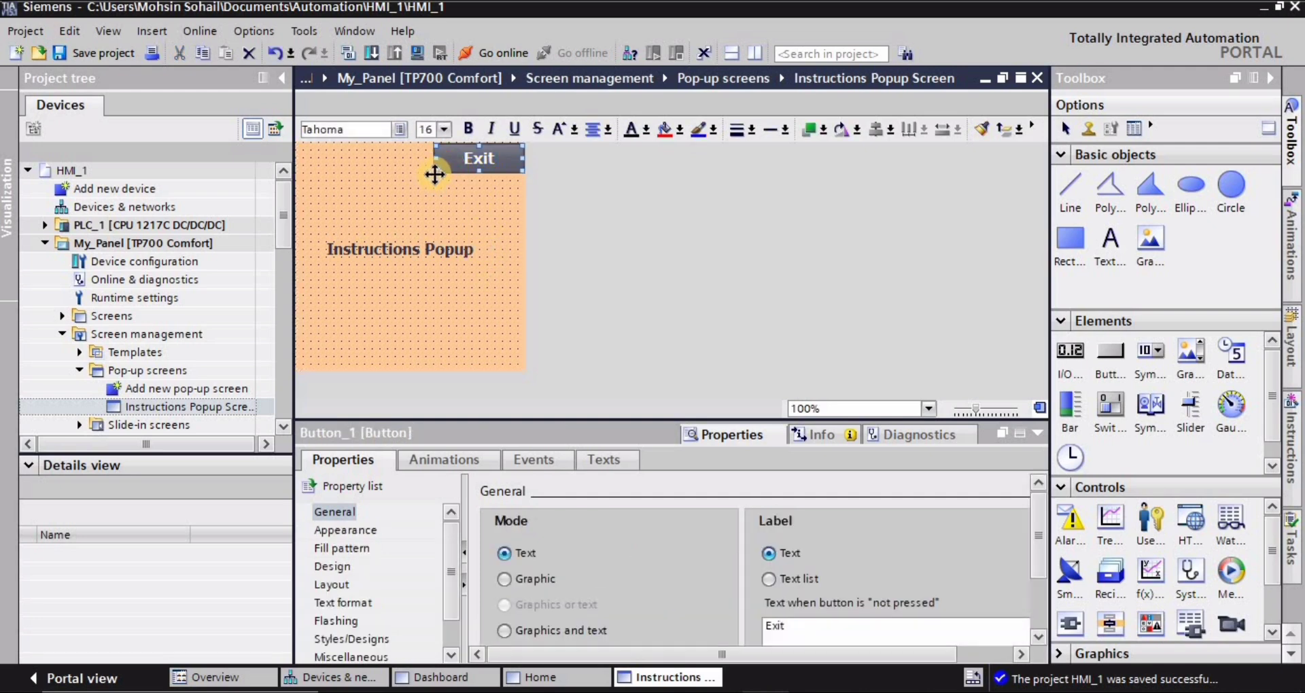
{"action": "left_click_drag", "start_coordinate": [435, 158], "coordinate": [457, 162]}
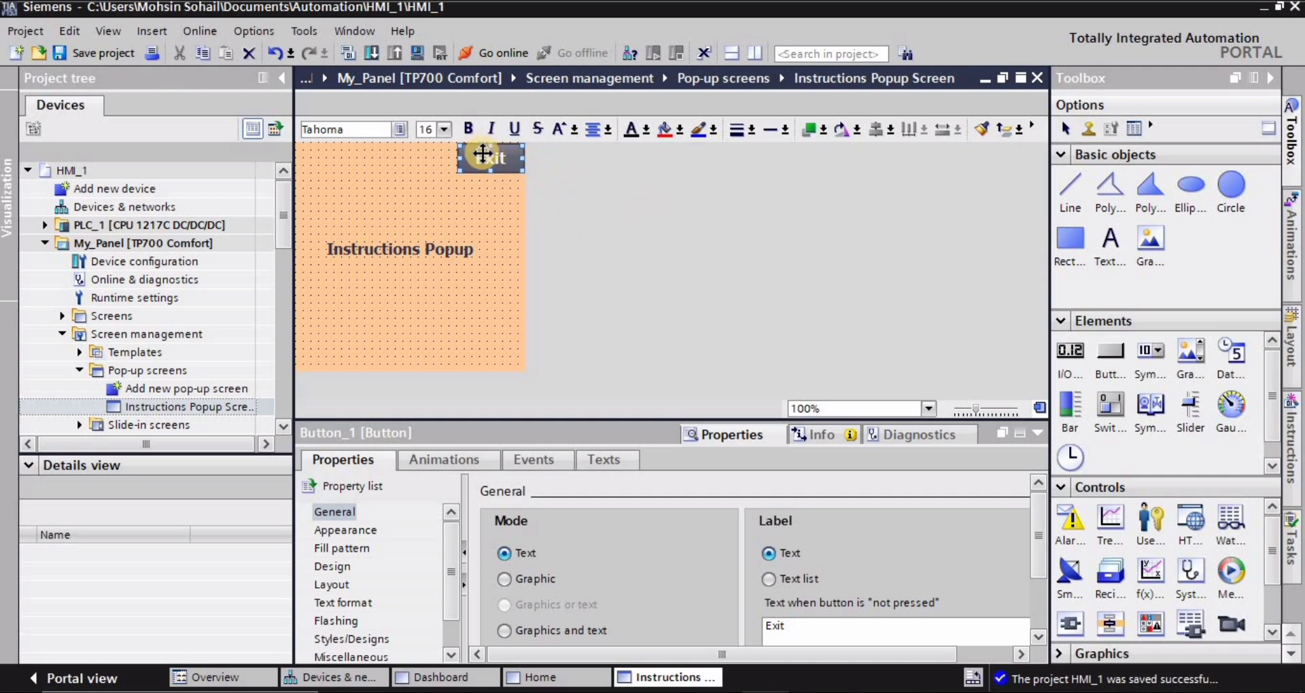
{"action": "left_click", "coordinate": [425, 185]}
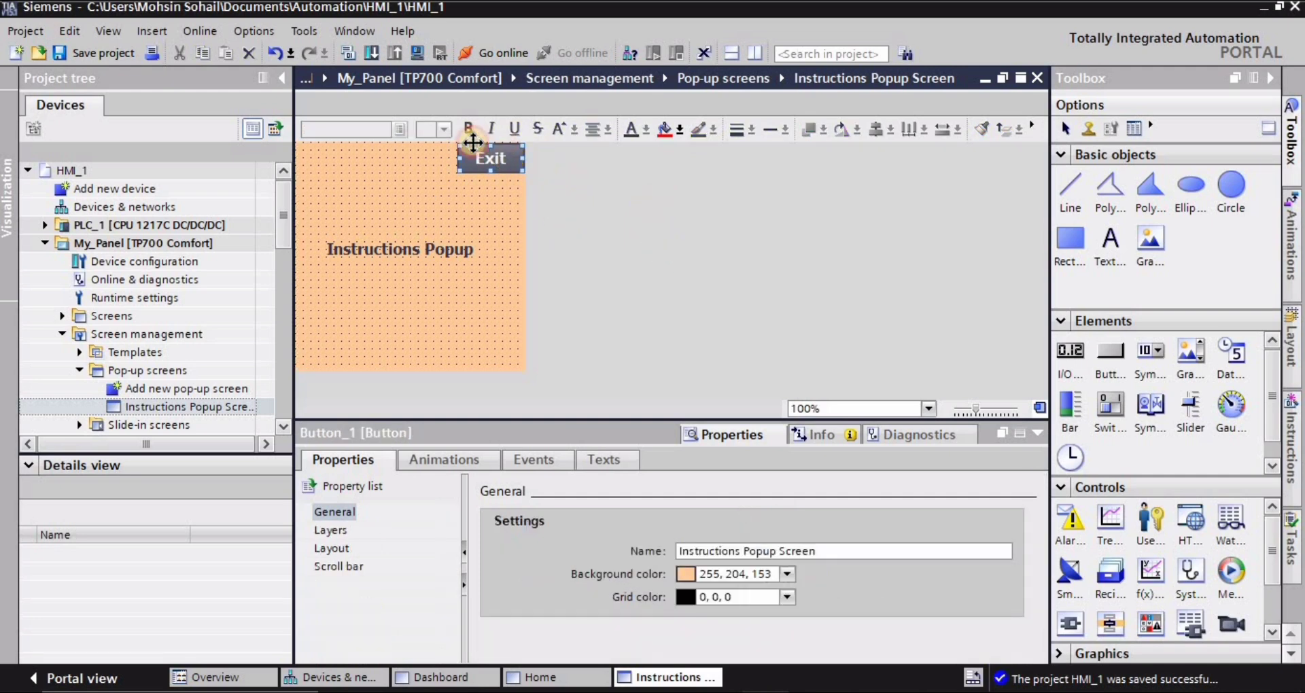
{"action": "left_click", "coordinate": [515, 155]}
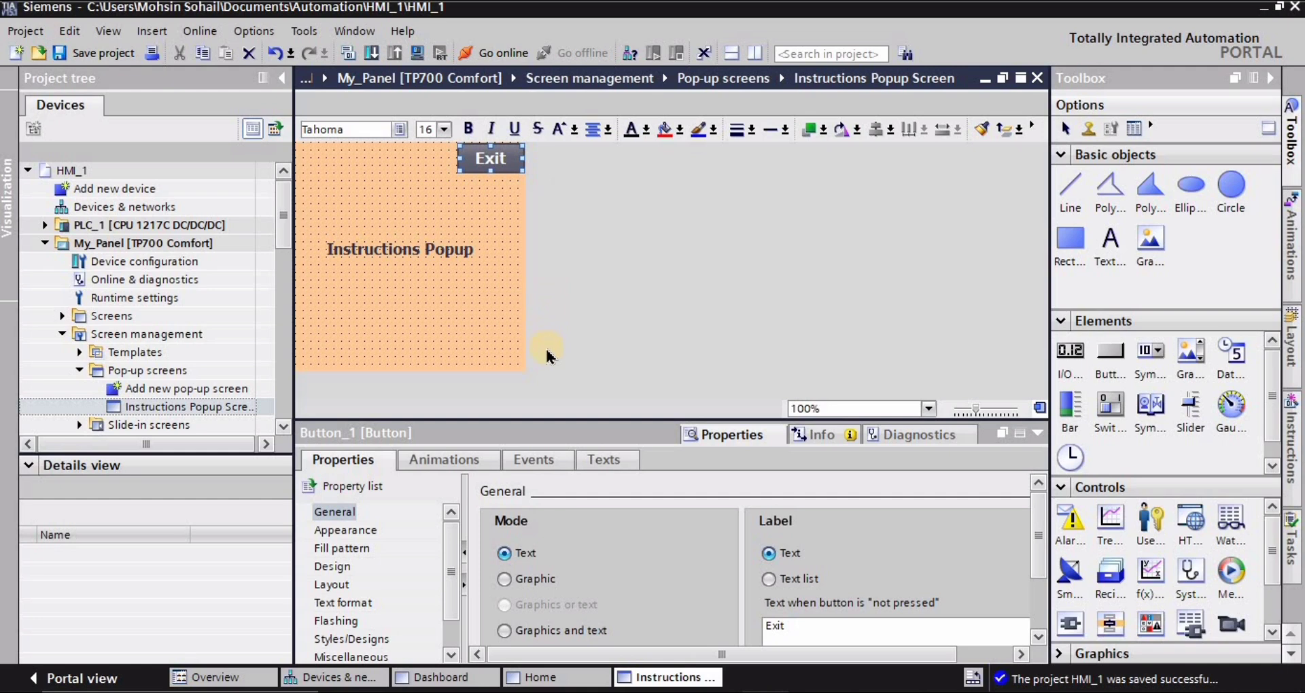
Step: Assign the Screens system function ShowPopupScreen to the Exit button's Press event
{"action": "left_click", "coordinate": [536, 460]}
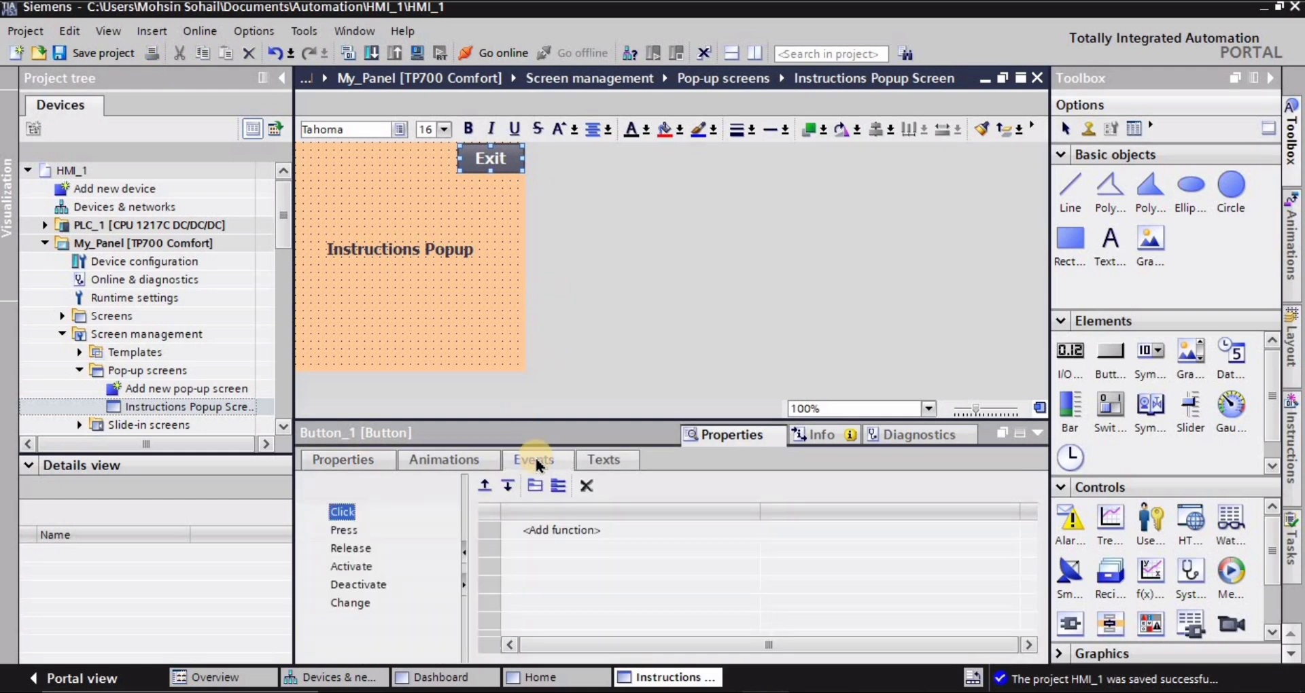
{"action": "left_click", "coordinate": [333, 531]}
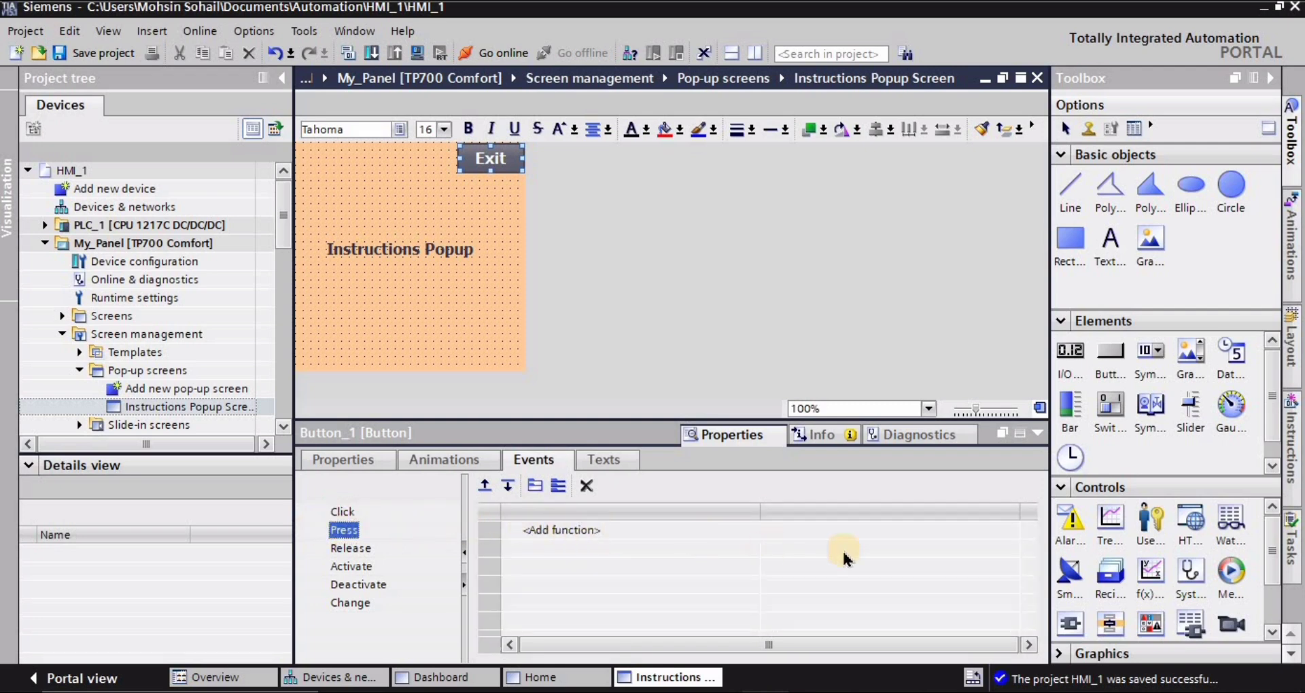
{"action": "left_click", "coordinate": [611, 532]}
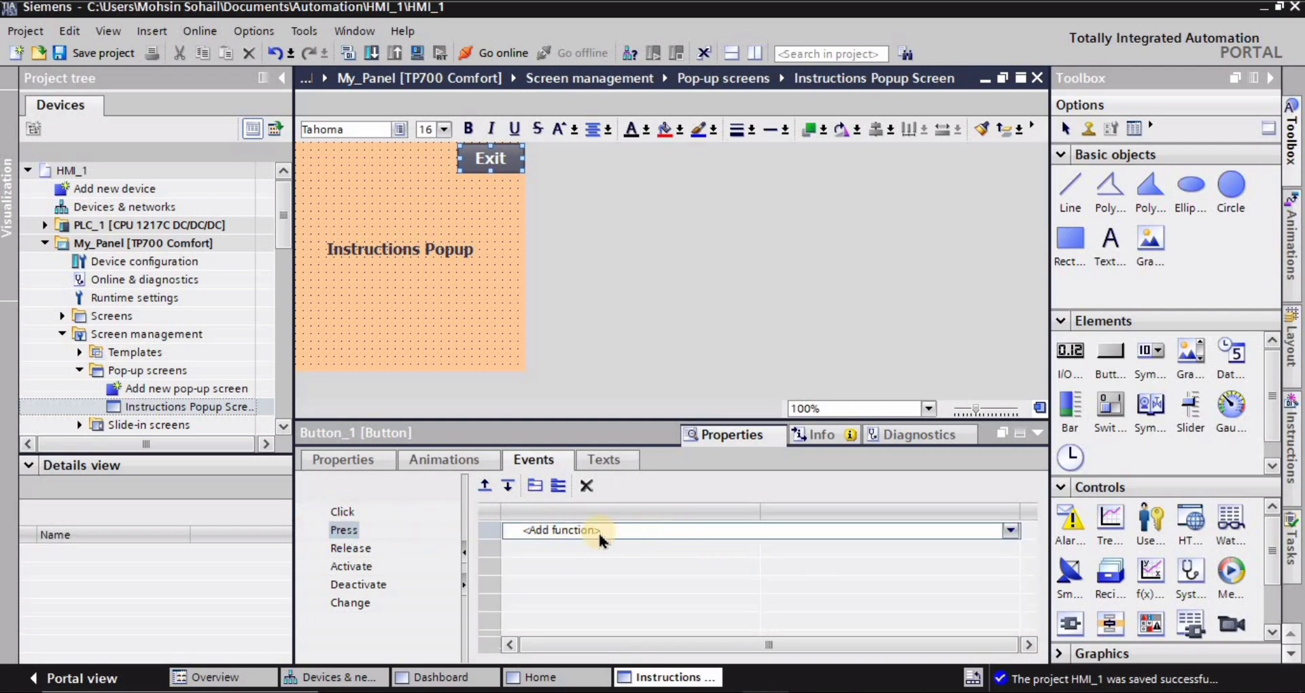
{"action": "left_click", "coordinate": [1010, 530]}
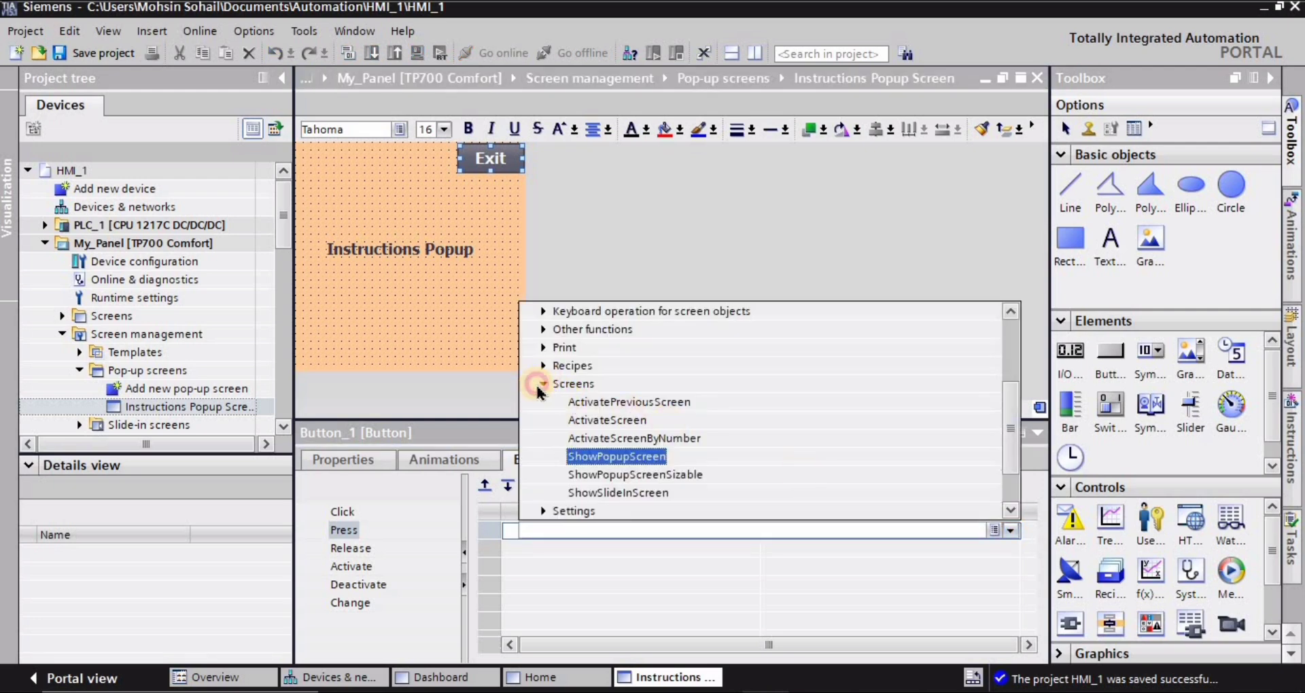
{"action": "left_click", "coordinate": [546, 384]}
{"action": "left_click_drag", "start_coordinate": [1011, 448], "coordinate": [1010, 364]}
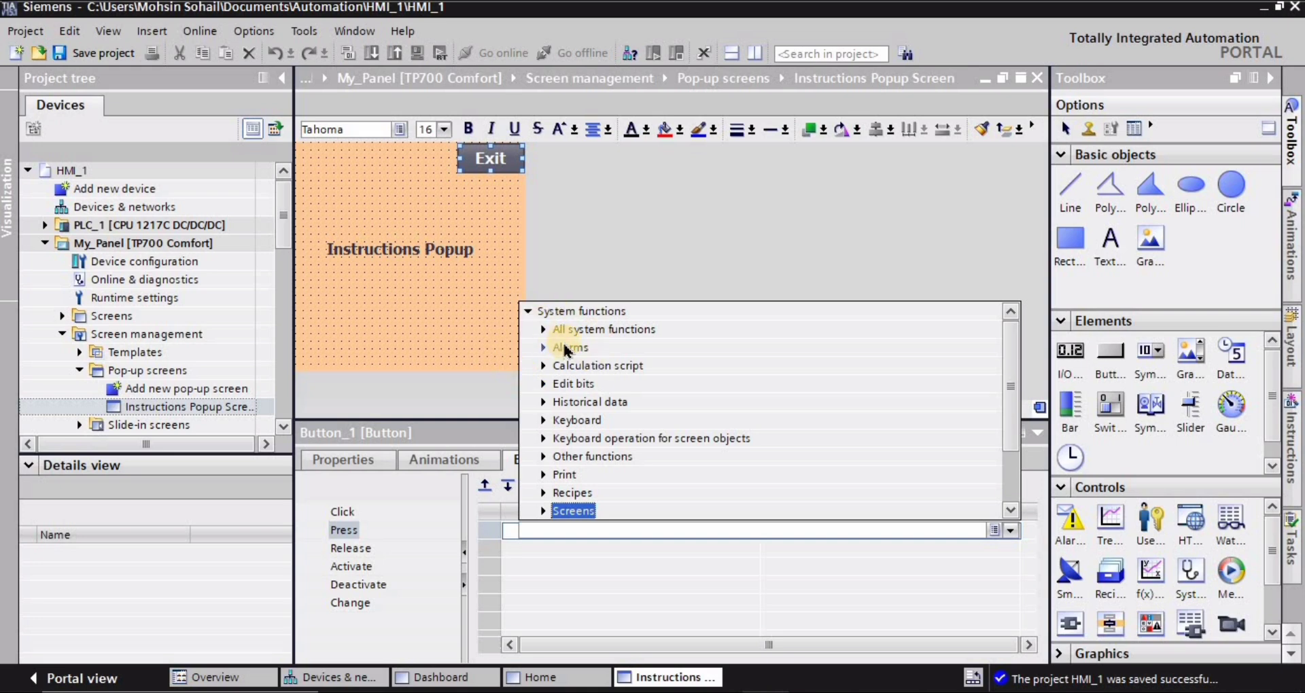
{"action": "left_click_drag", "start_coordinate": [1013, 407], "coordinate": [1016, 462]}
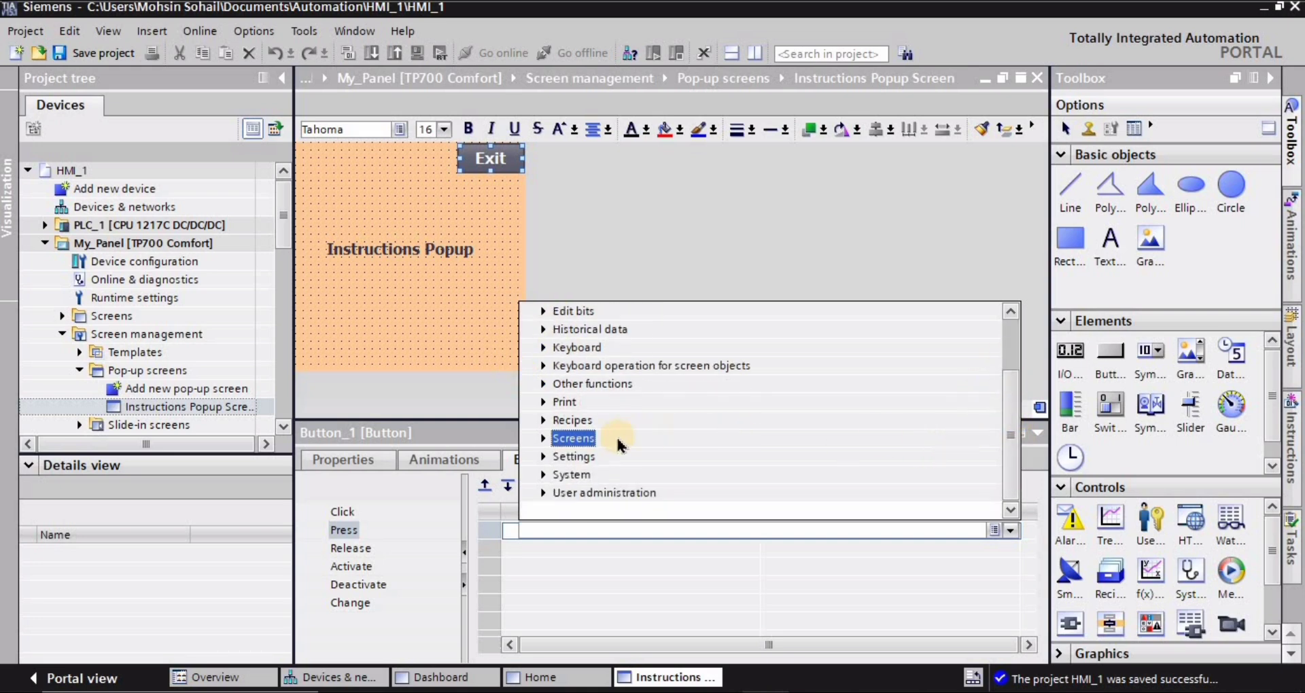
{"action": "left_click", "coordinate": [542, 438]}
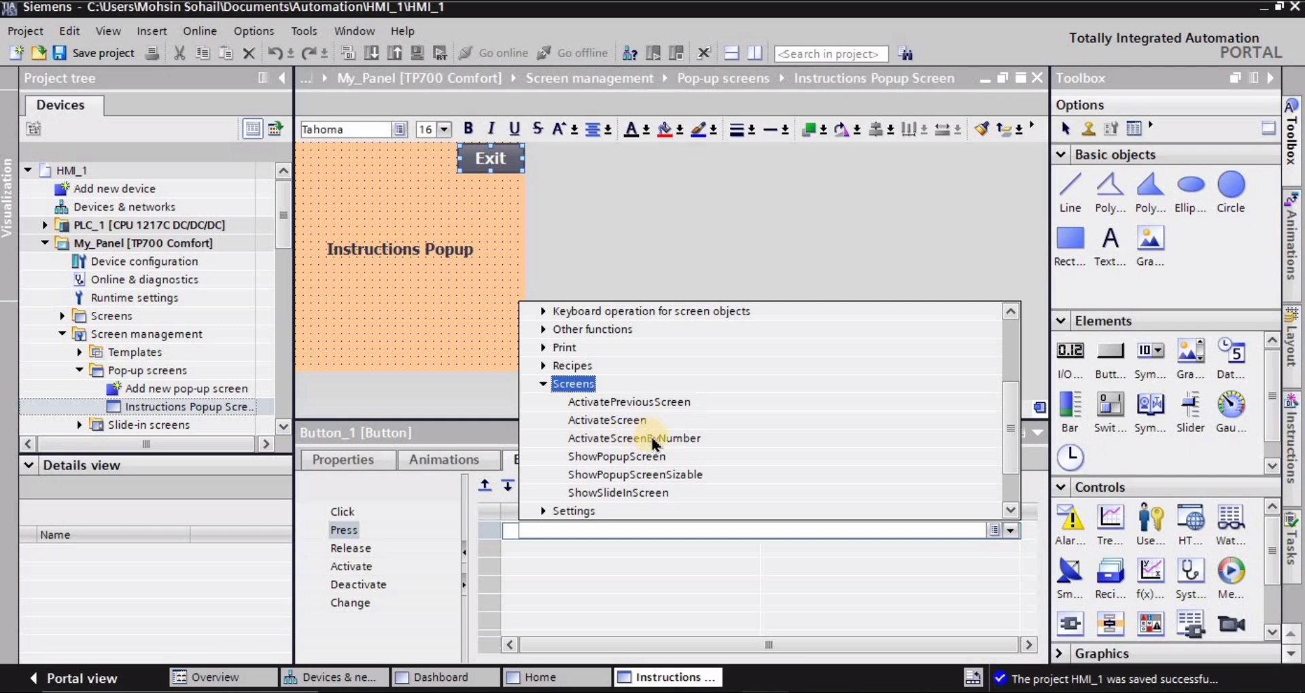
{"action": "left_click", "coordinate": [613, 454]}
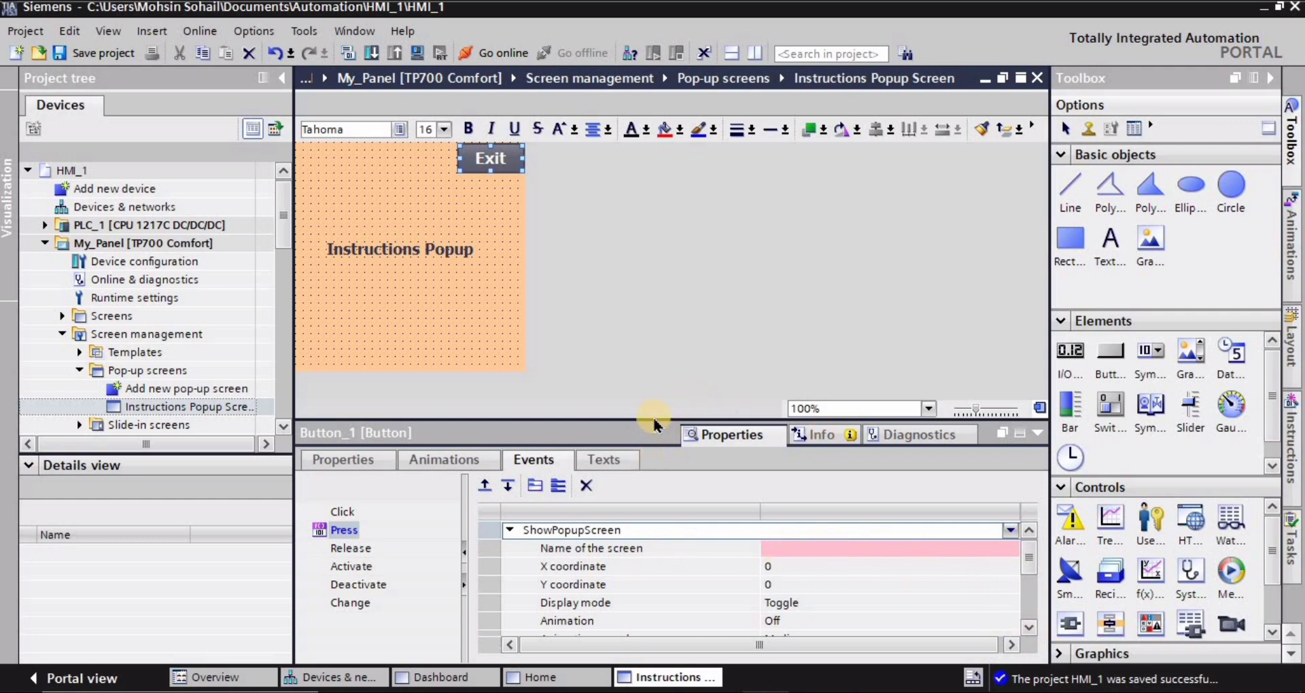
Step: Set ShowPopupScreen's screen name to Instructions Popup Screen and its display mode to Off
{"action": "left_click_drag", "start_coordinate": [656, 384], "coordinate": [658, 375]}
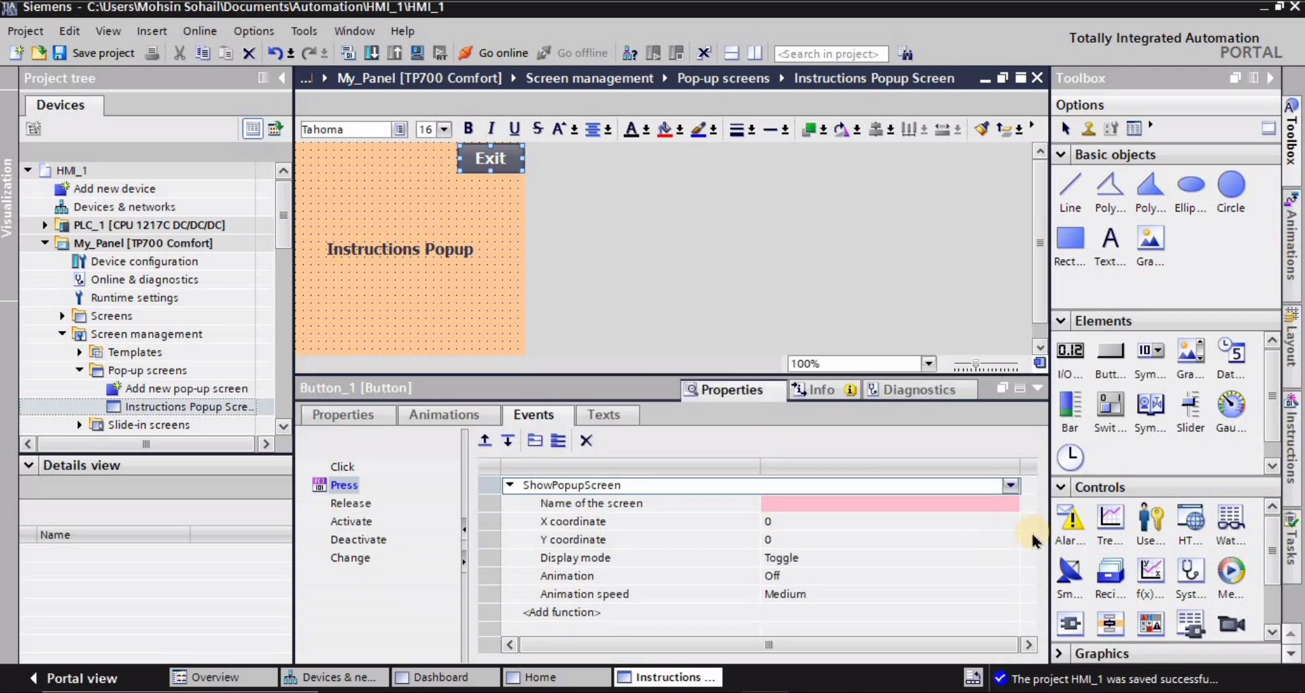
{"action": "left_click", "coordinate": [893, 504]}
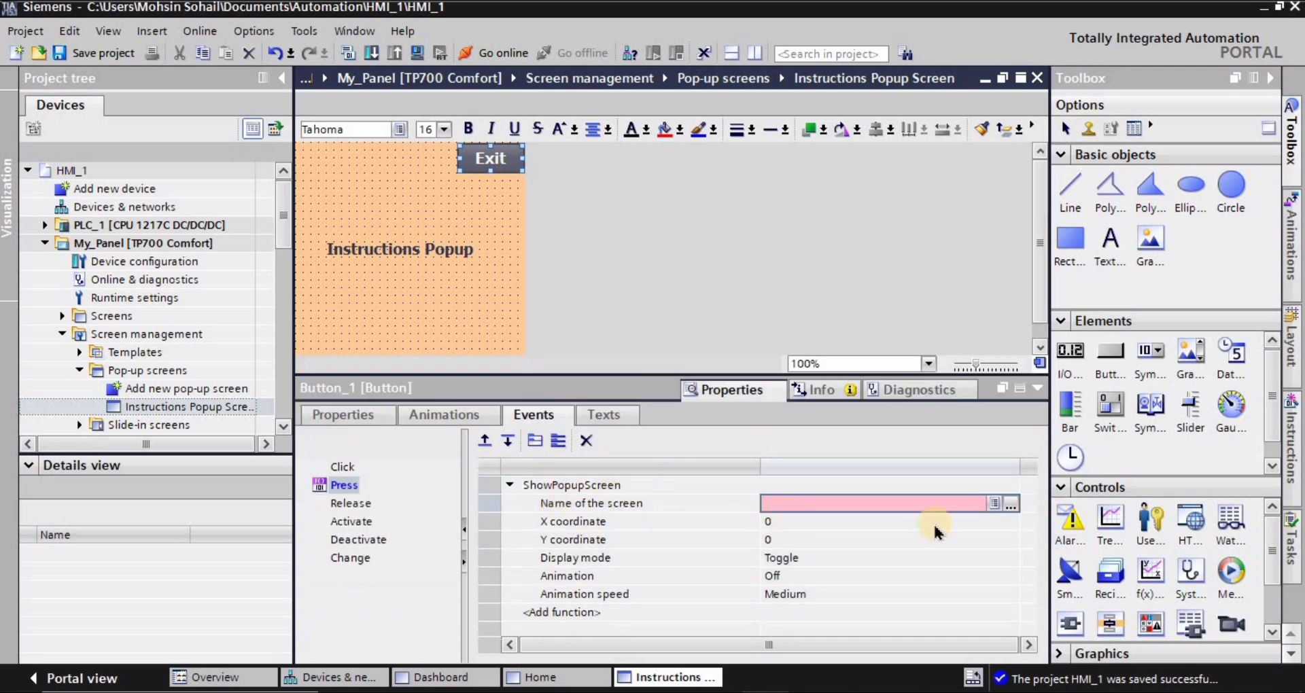
{"action": "left_click", "coordinate": [1010, 504]}
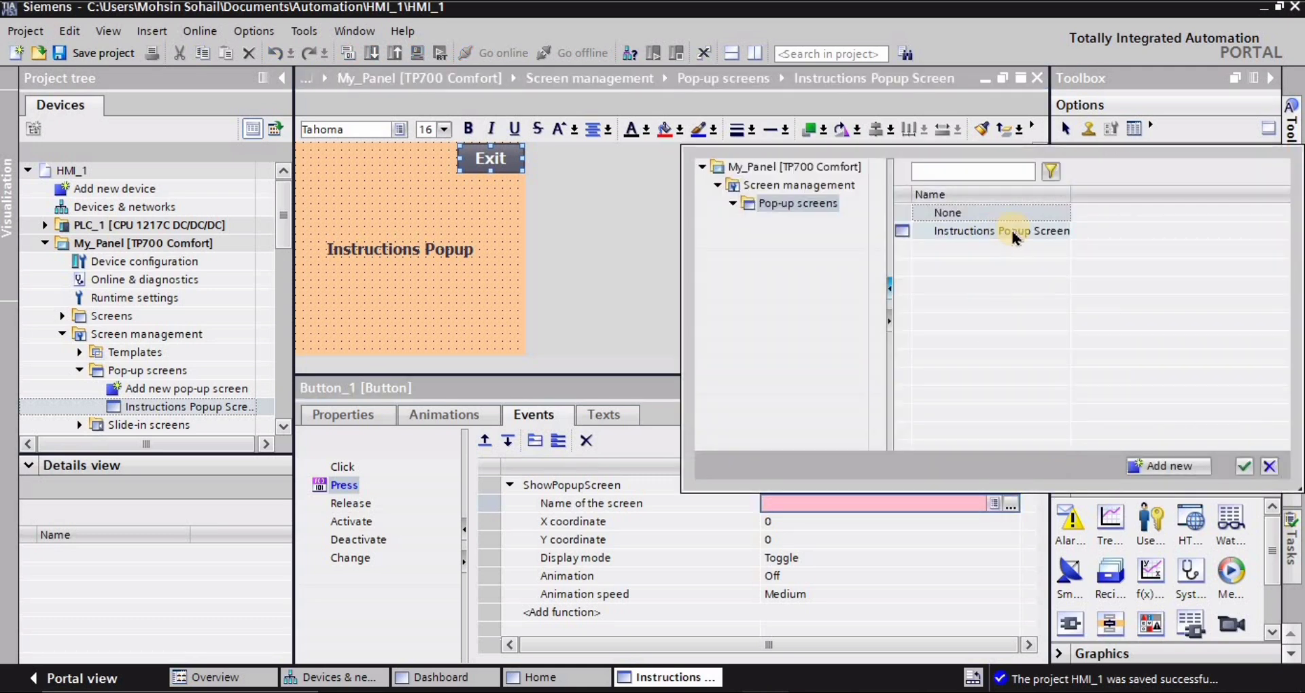
{"action": "left_click", "coordinate": [999, 229]}
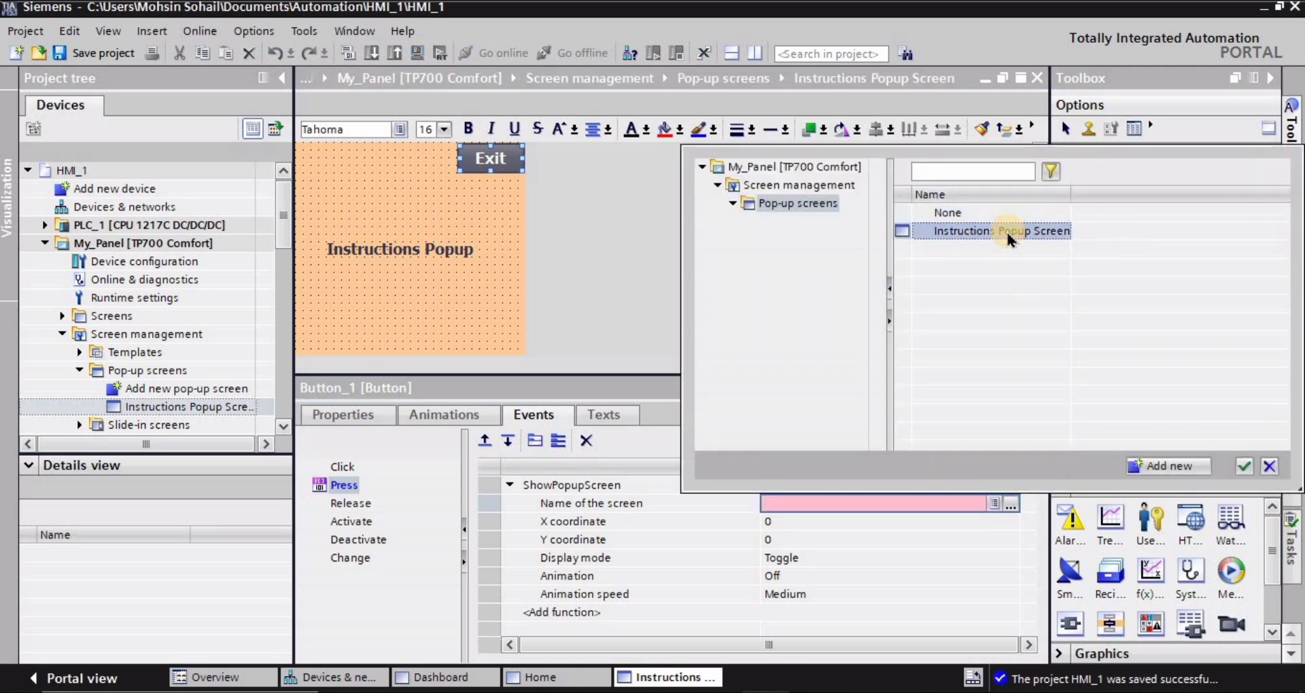
{"action": "left_click", "coordinate": [1243, 466]}
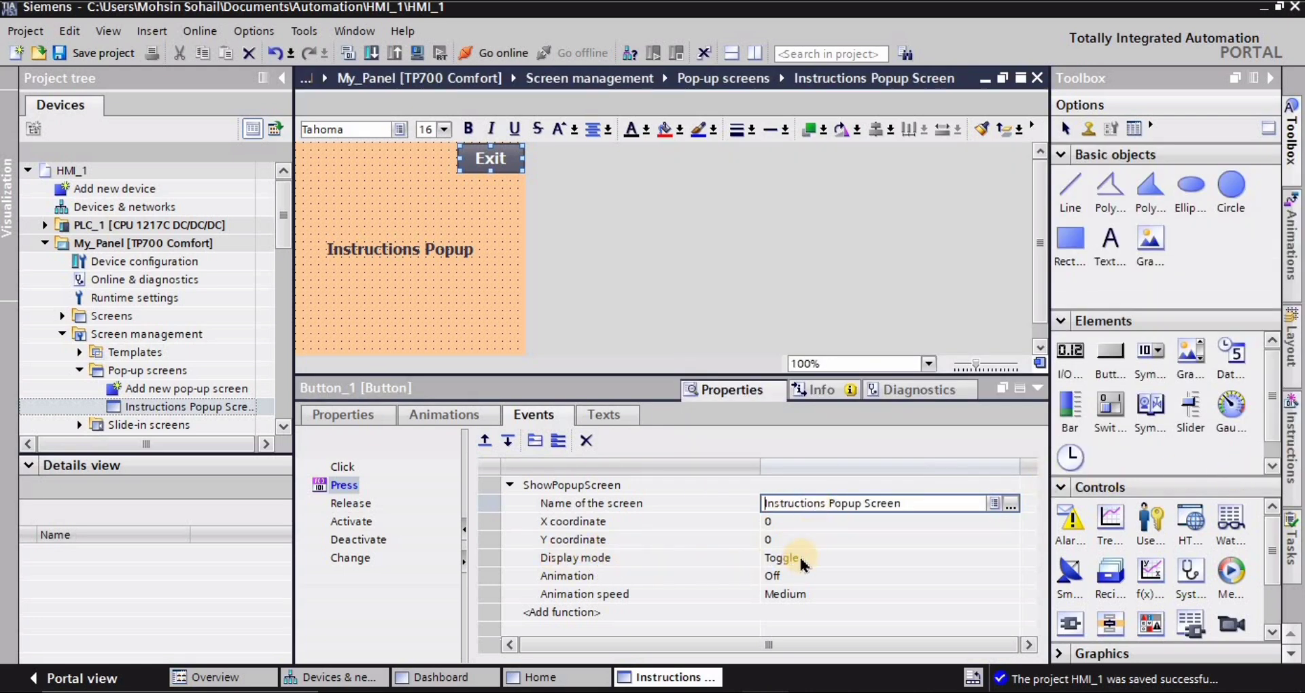
{"action": "left_click", "coordinate": [840, 563]}
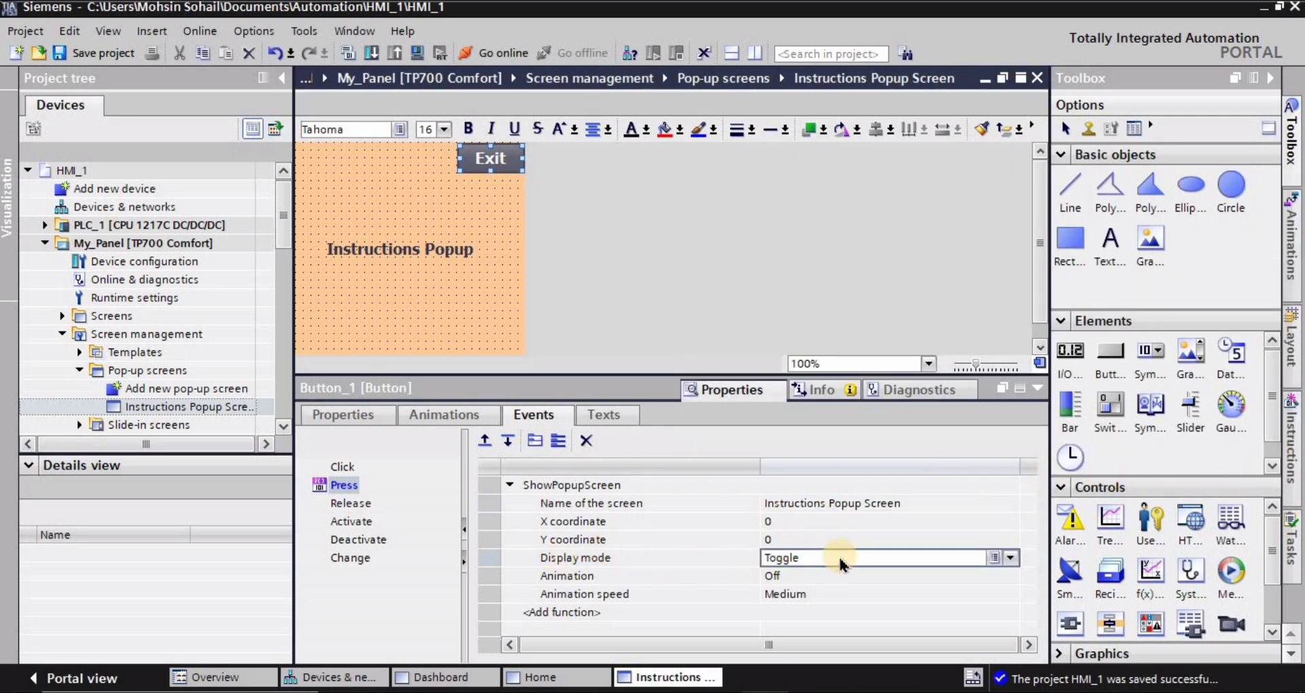
{"action": "left_click", "coordinate": [1009, 557]}
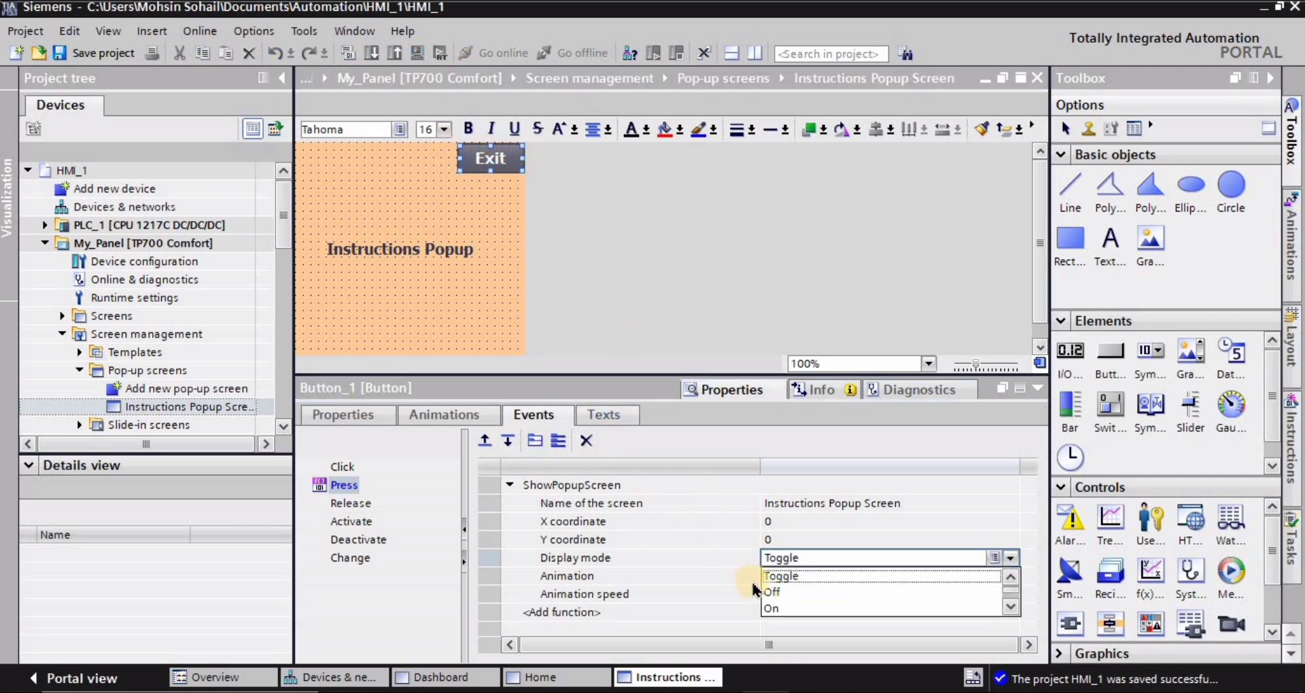
{"action": "left_click", "coordinate": [773, 595]}
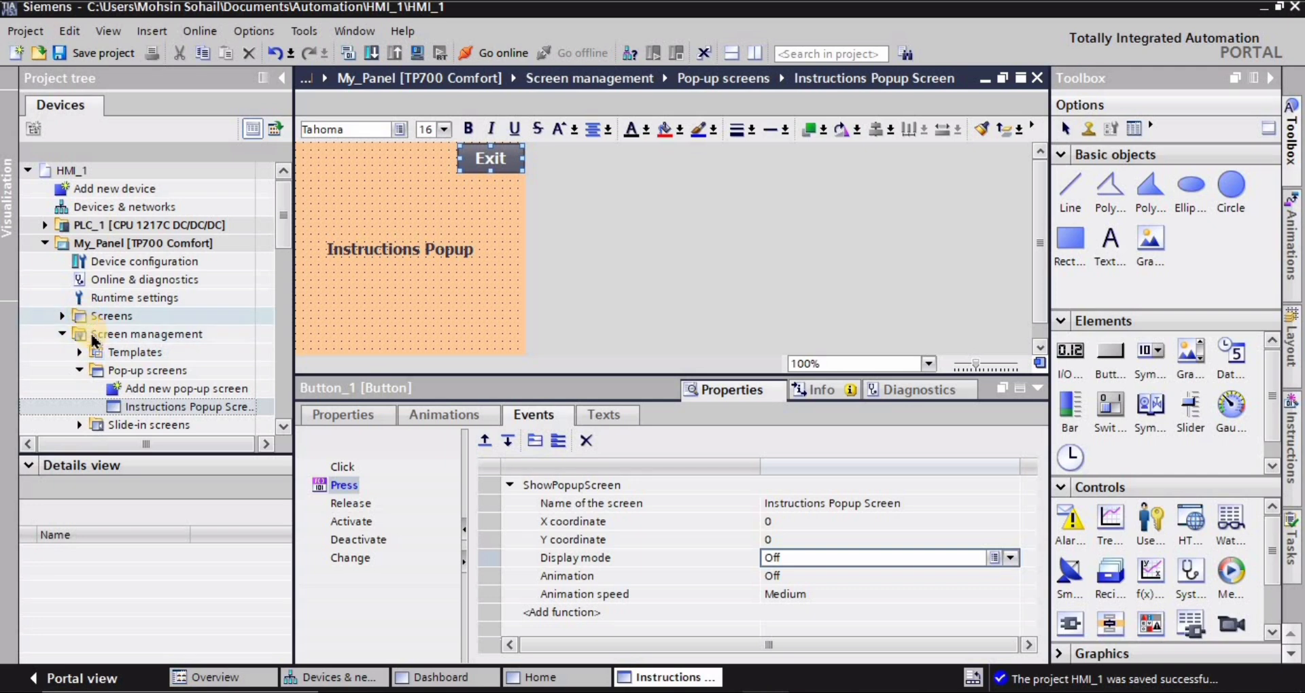
Step: Open the Home screen at 75% zoom and drop Instructions Popup Screen onto it as a button
{"action": "left_click", "coordinate": [62, 316]}
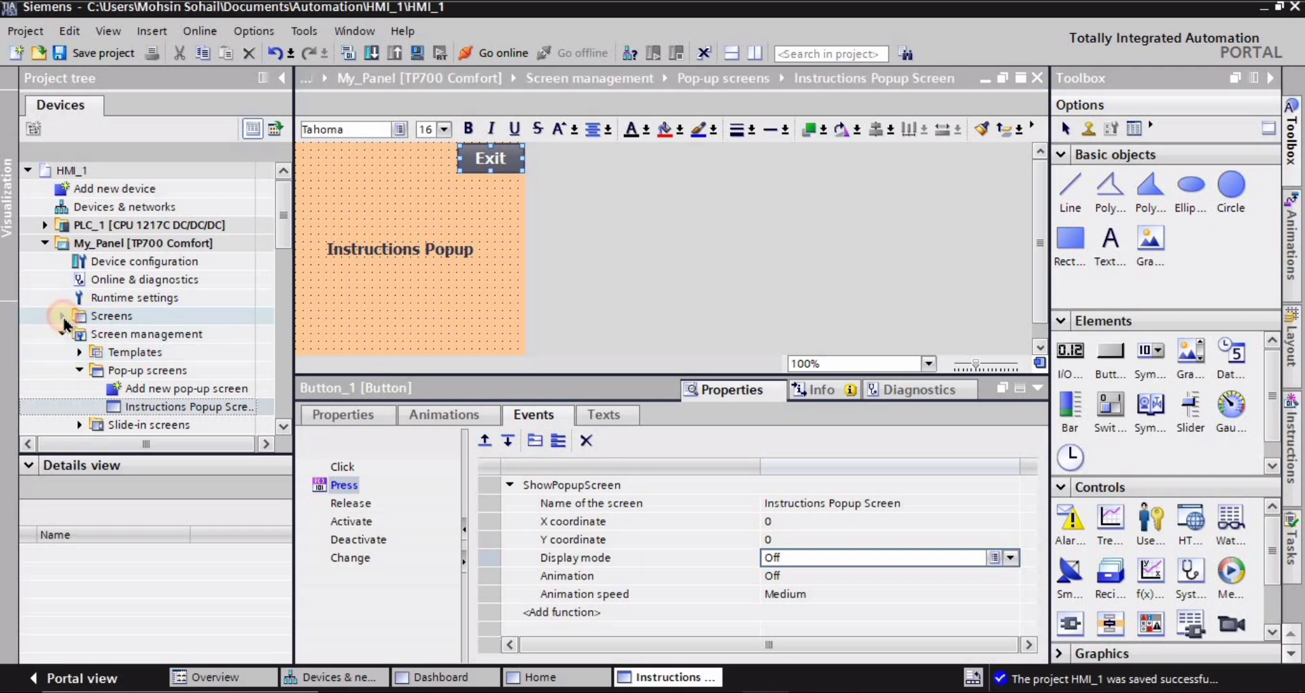
{"action": "double_click", "coordinate": [124, 371]}
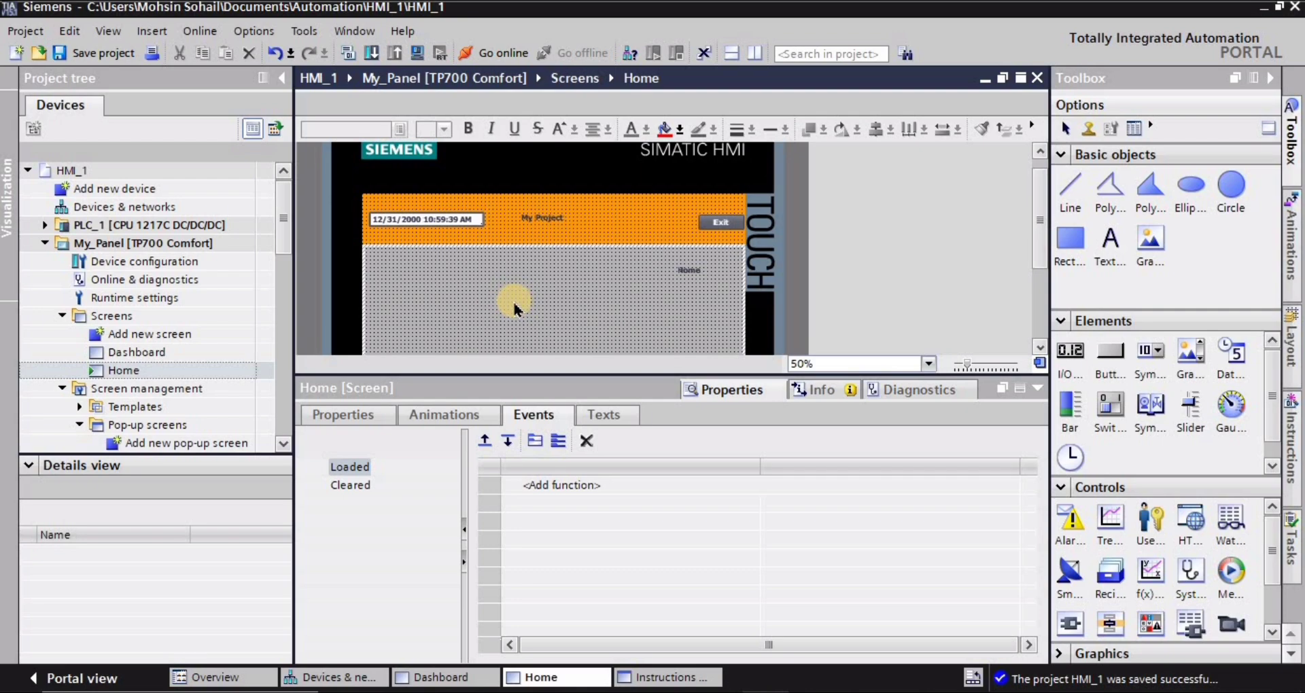
{"action": "left_click", "coordinate": [928, 364]}
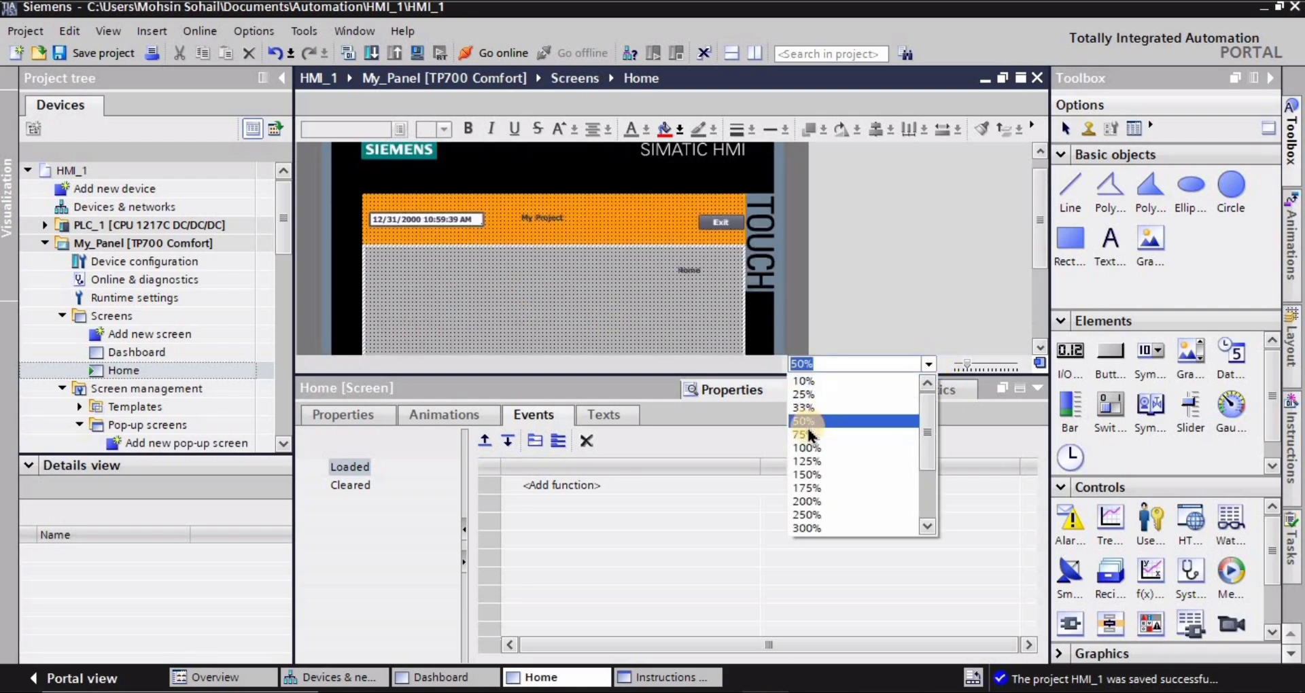
{"action": "left_click", "coordinate": [805, 394]}
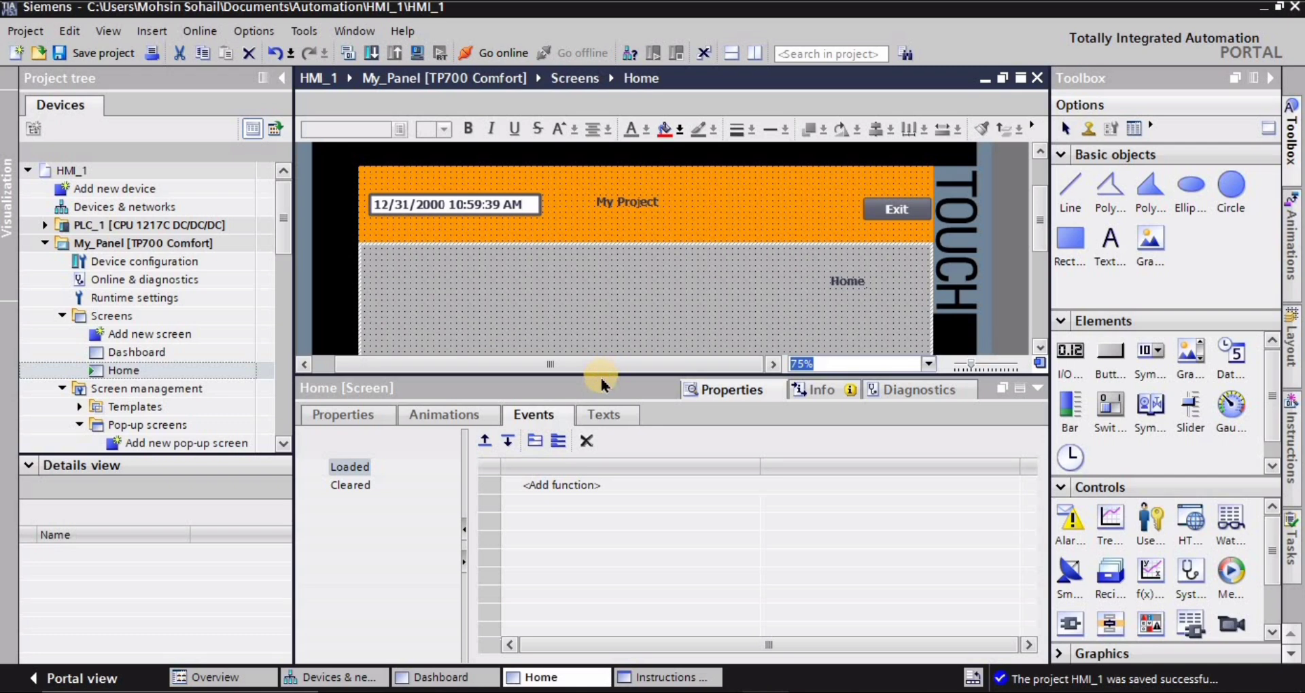
{"action": "left_click_drag", "start_coordinate": [601, 373], "coordinate": [593, 439]}
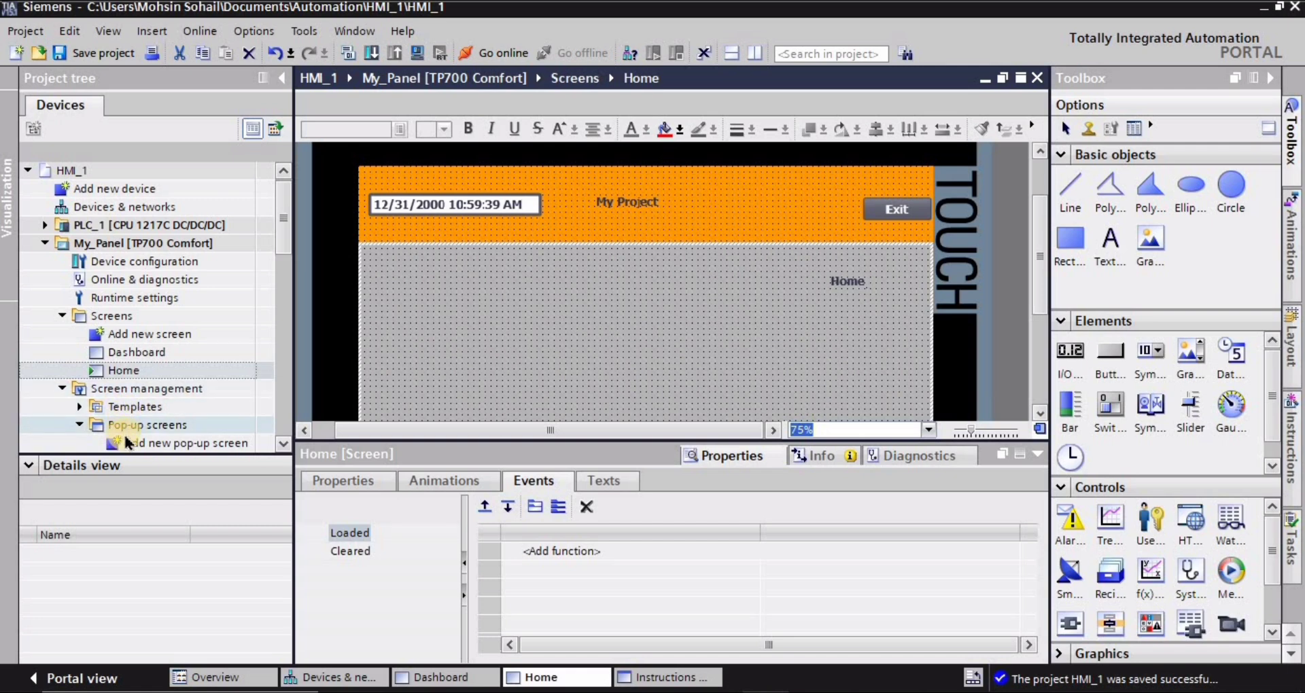
{"action": "left_click", "coordinate": [283, 443]}
{"action": "left_click", "coordinate": [283, 443]}
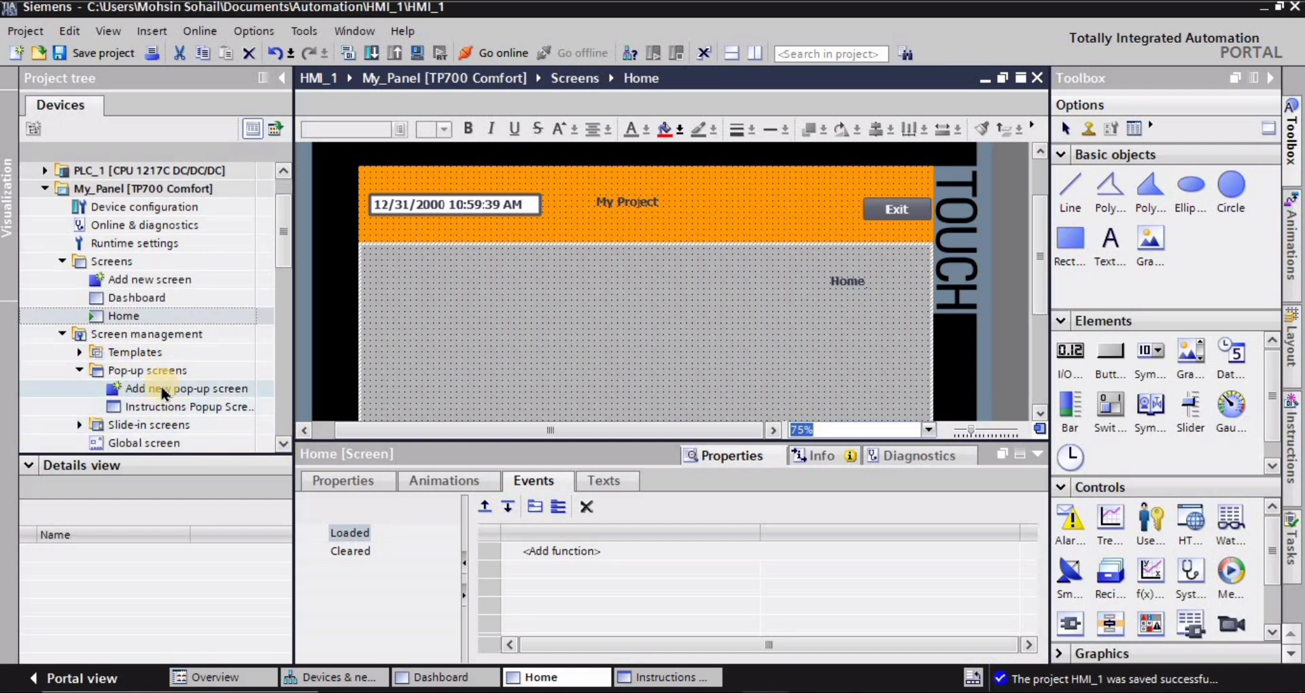
{"action": "left_click_drag", "start_coordinate": [159, 402], "coordinate": [422, 299]}
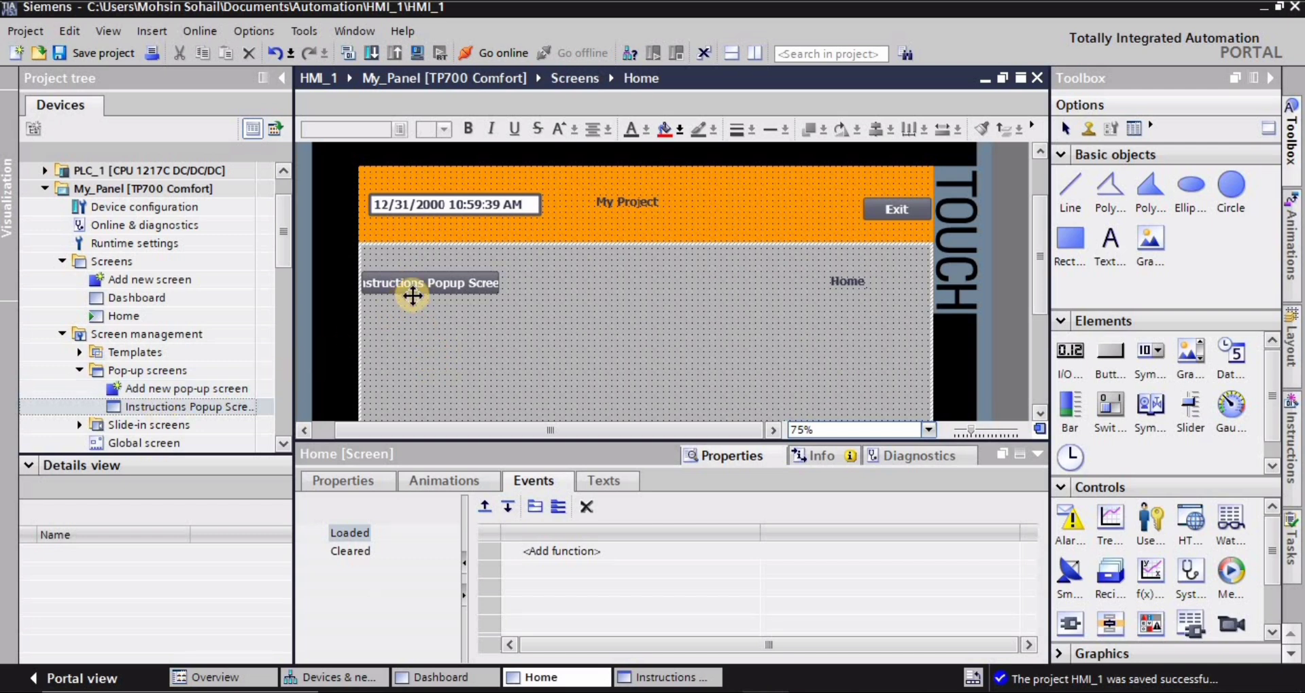
Step: Widen the Instructions Popup Screen button so its full label fits
{"action": "mouse_move", "coordinate": [426, 284]}
{"action": "left_mouse_down"}
{"action": "mouse_move", "coordinate": [422, 300]}
{"action": "mouse_move", "coordinate": [433, 294]}
{"action": "left_mouse_up"}
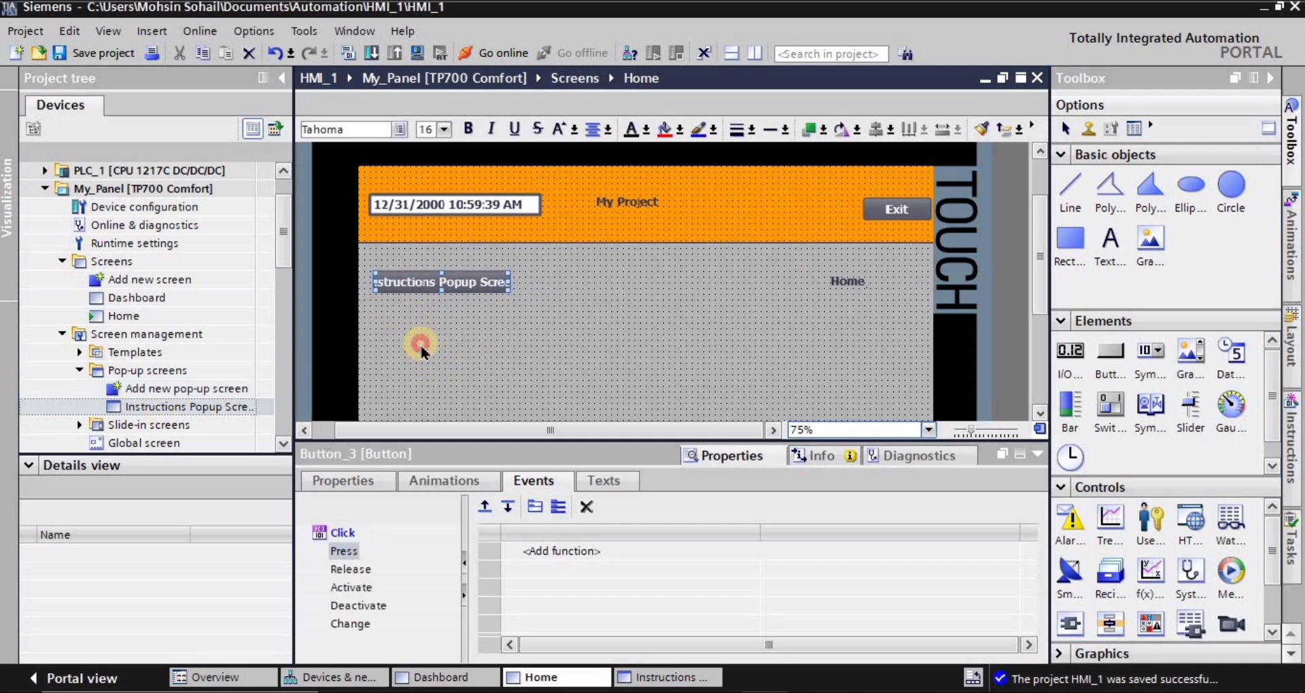
{"action": "left_click", "coordinate": [421, 351]}
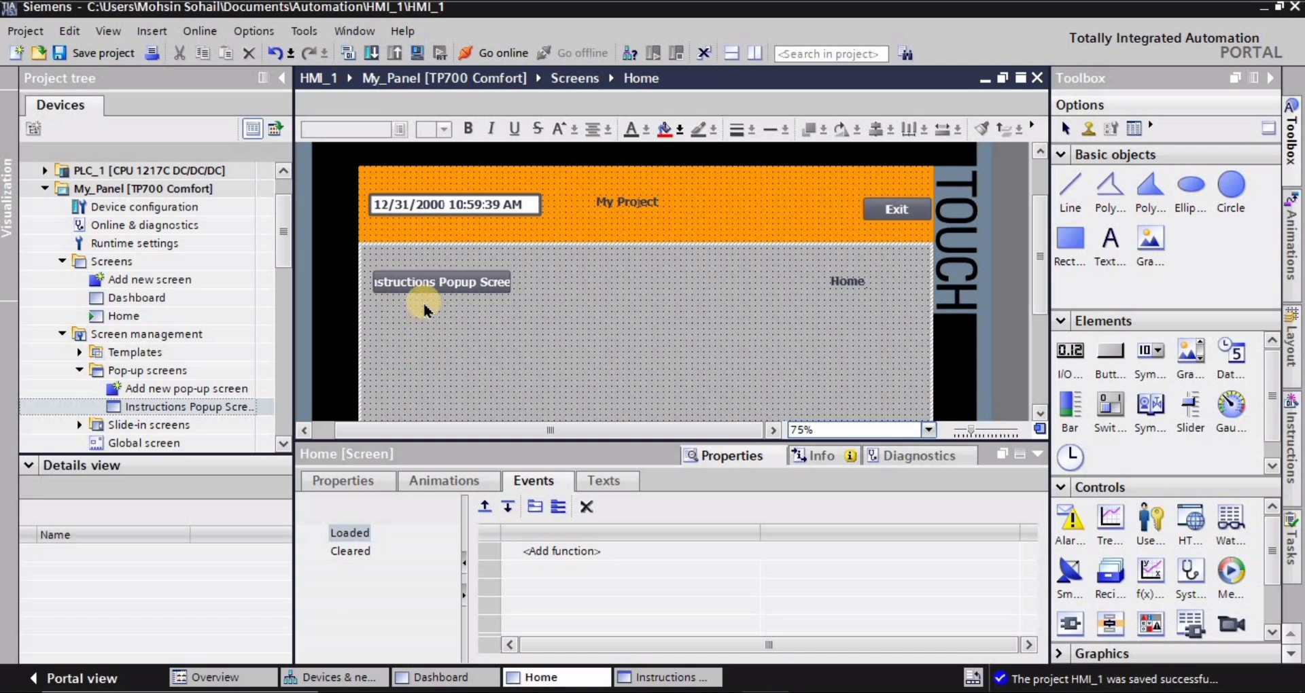
{"action": "left_click", "coordinate": [416, 281]}
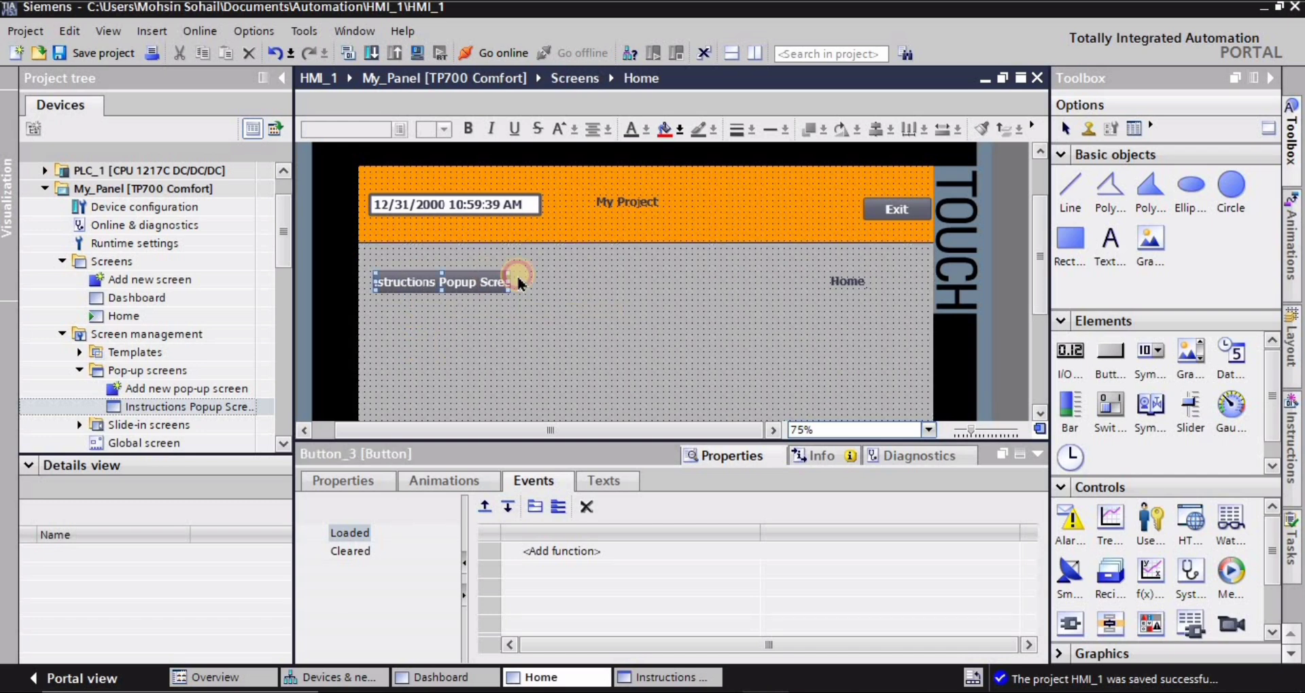
{"action": "left_click_drag", "start_coordinate": [511, 281], "coordinate": [540, 281]}
{"action": "left_click", "coordinate": [495, 350]}
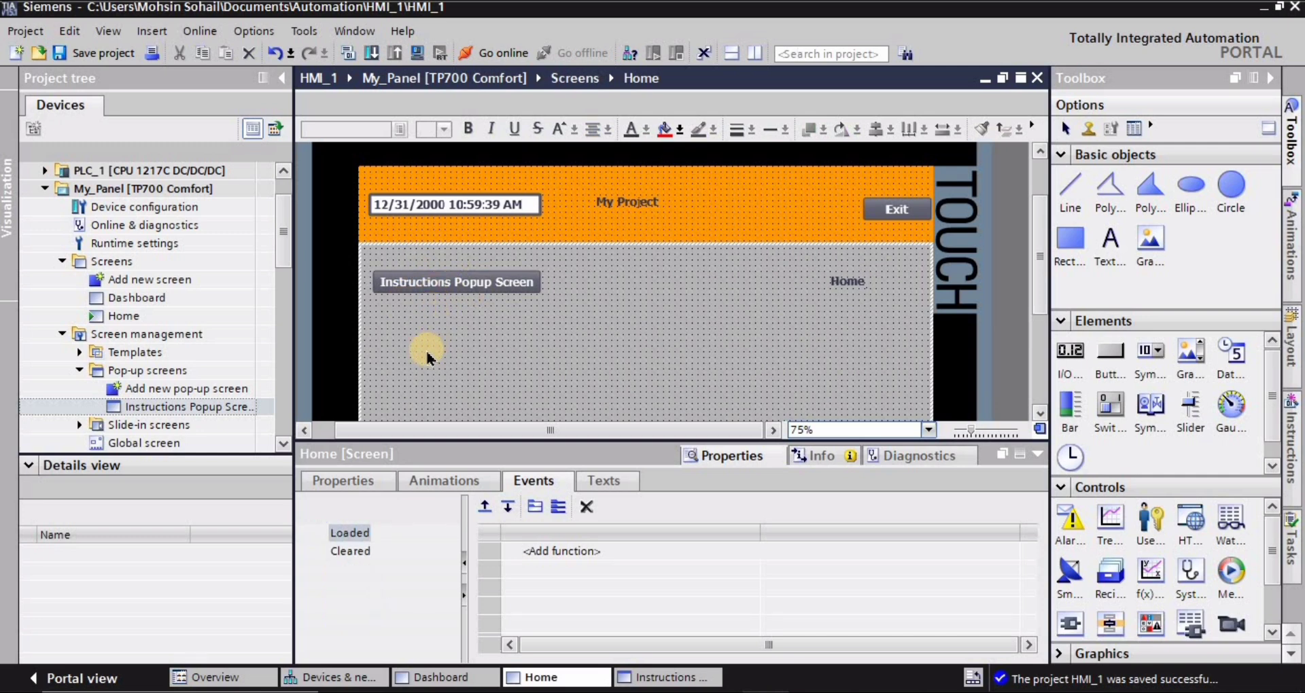
Step: Change the button's Click event ShowPopupScreen display mode from Toggle to On
{"action": "left_click", "coordinate": [458, 284]}
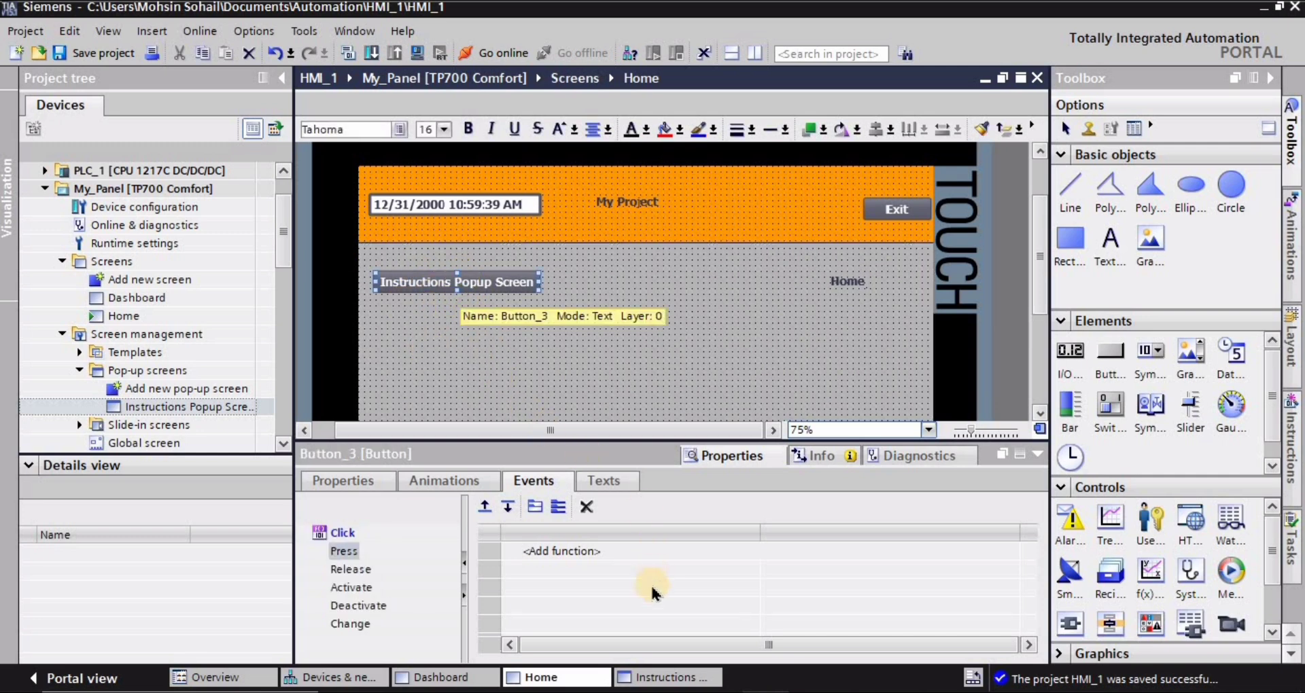
{"action": "left_click", "coordinate": [349, 535]}
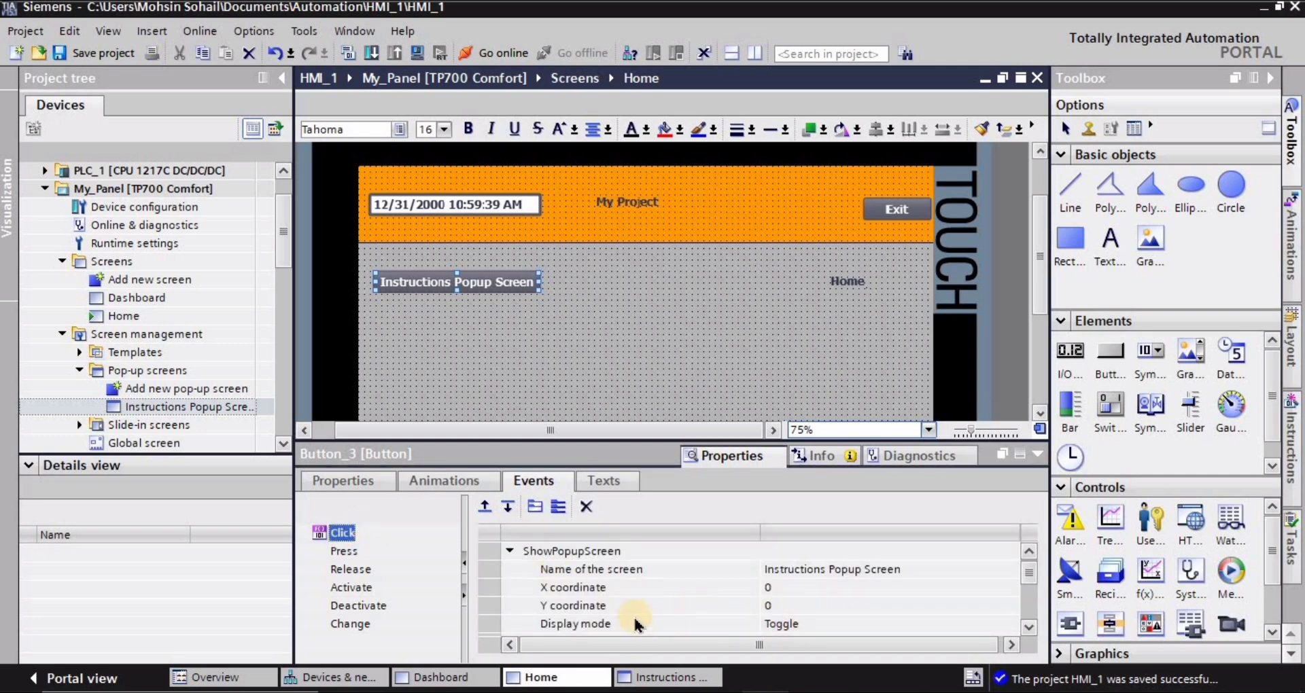
{"action": "left_click", "coordinate": [916, 629]}
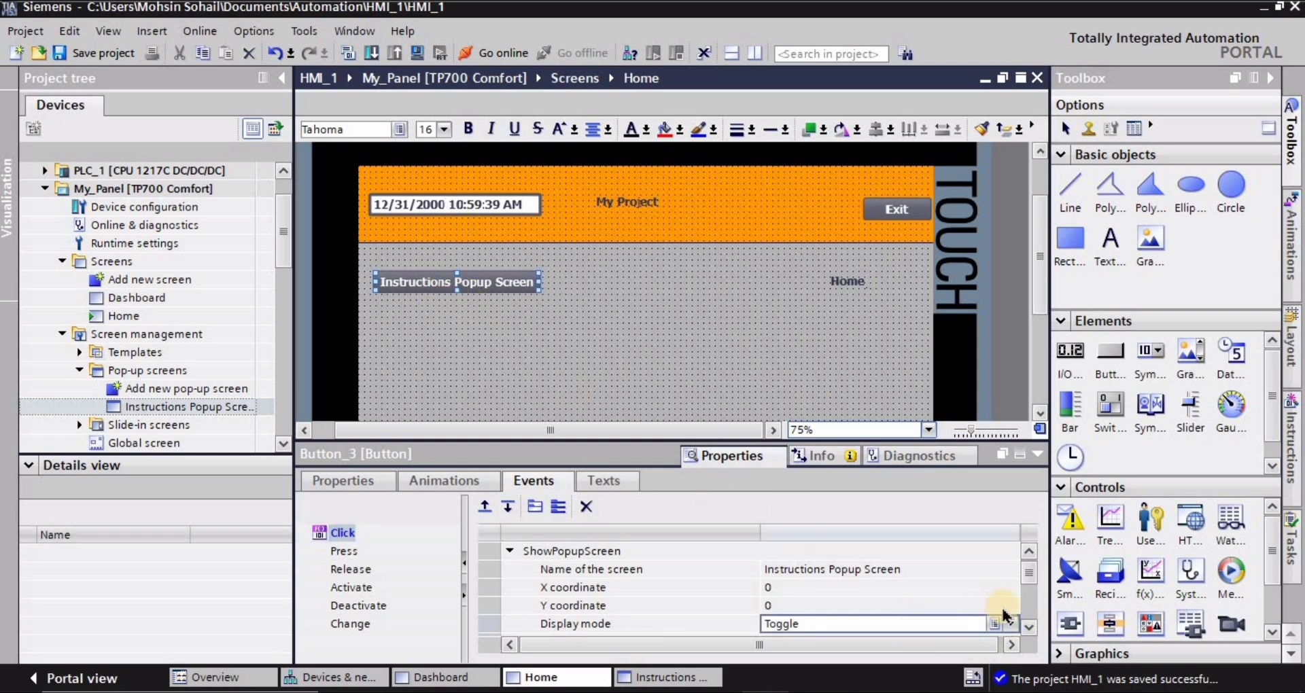
{"action": "left_click", "coordinate": [931, 624]}
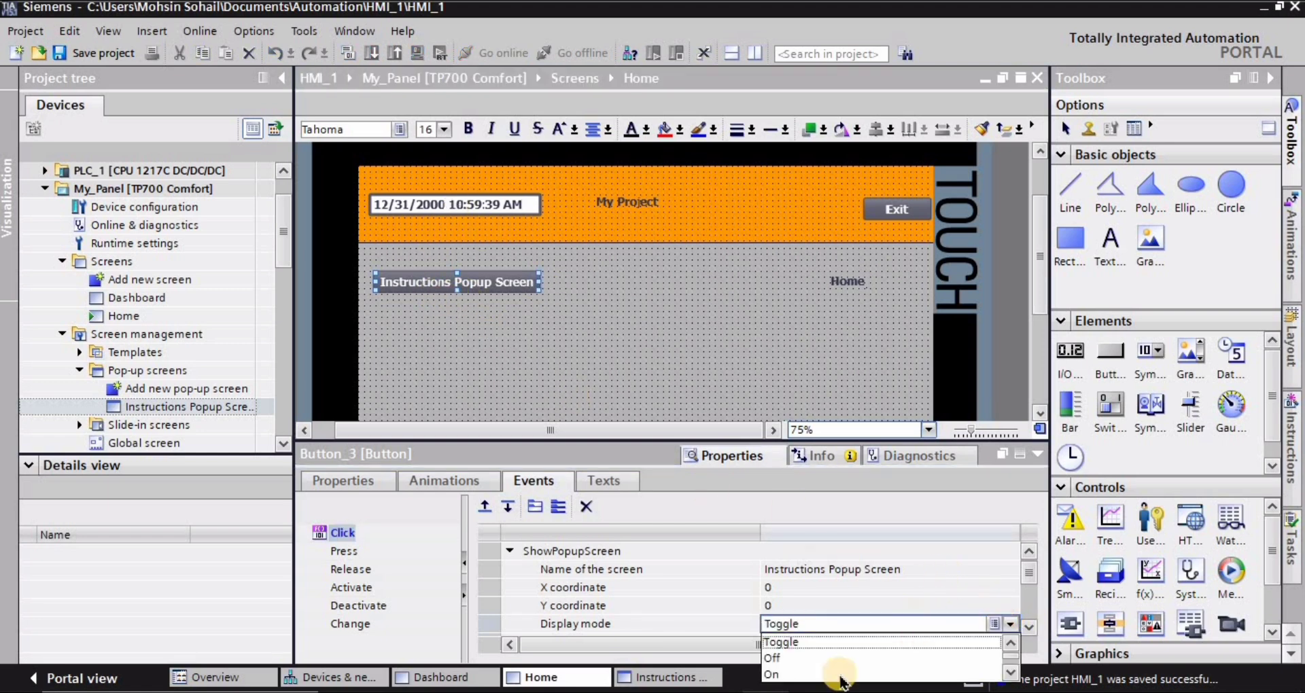
{"action": "left_click", "coordinate": [780, 673]}
{"action": "type", "text": "On"}
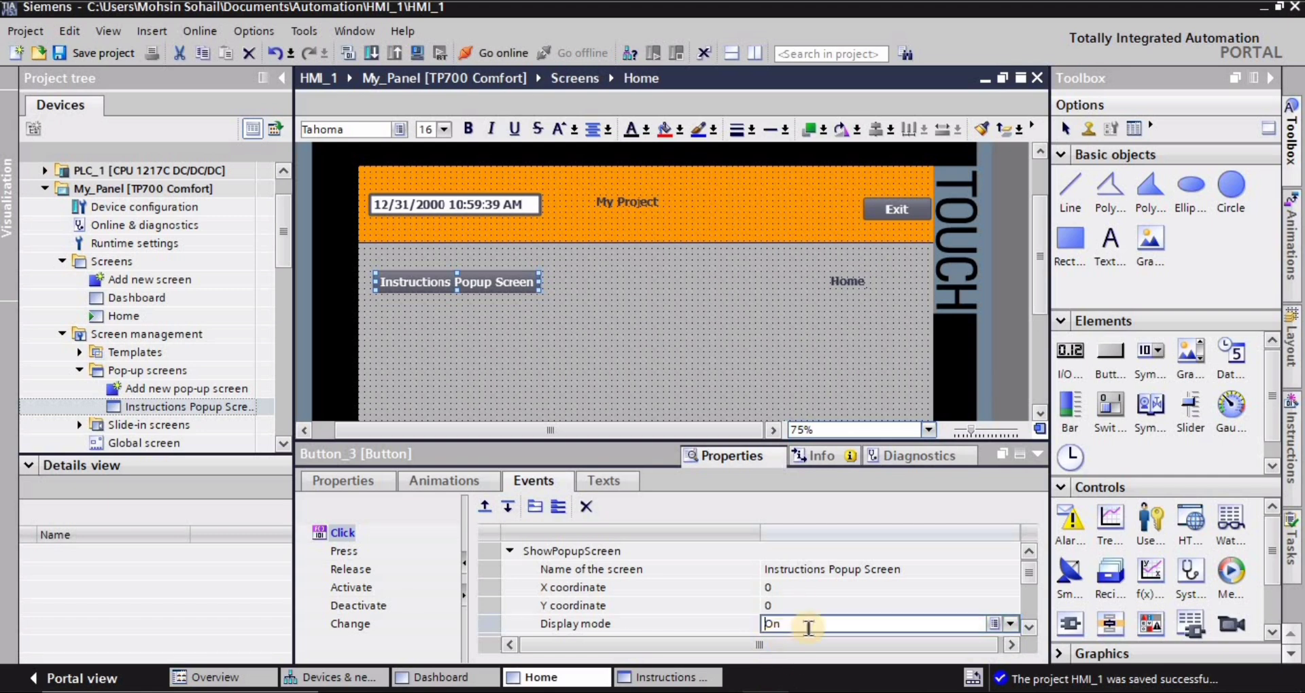
{"action": "left_click", "coordinate": [789, 343]}
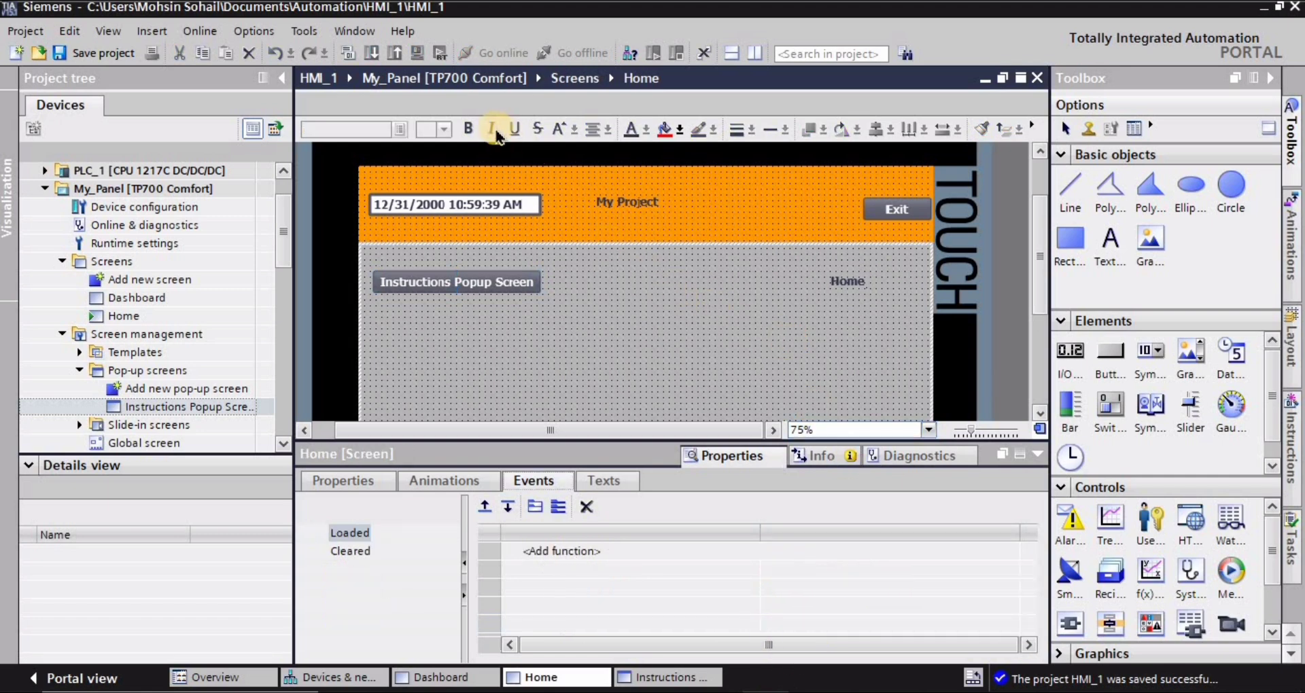
Step: Save the project, then start the WinCC Runtime simulation of My_Panel
{"action": "left_click", "coordinate": [102, 53]}
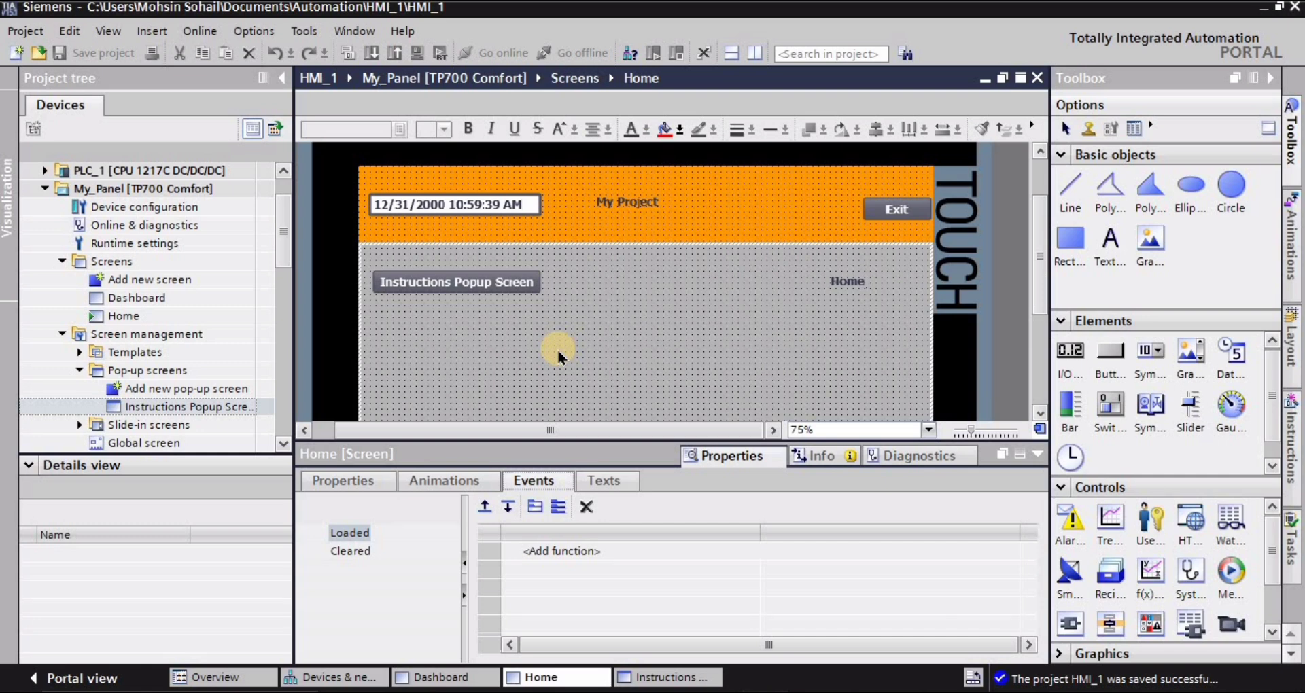
{"action": "left_click", "coordinate": [419, 55]}
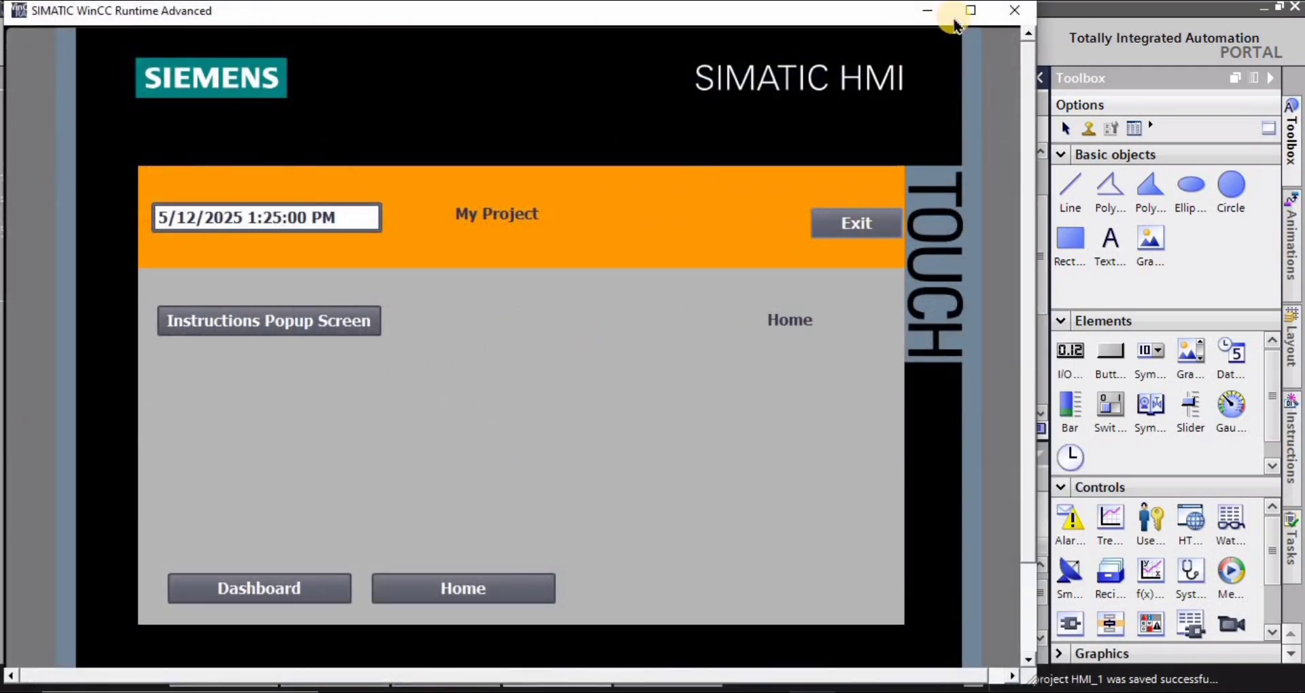
Step: Maximize the runtime window, then show and dismiss the peach Instructions popup twice via its Exit button
{"action": "left_click", "coordinate": [949, 15]}
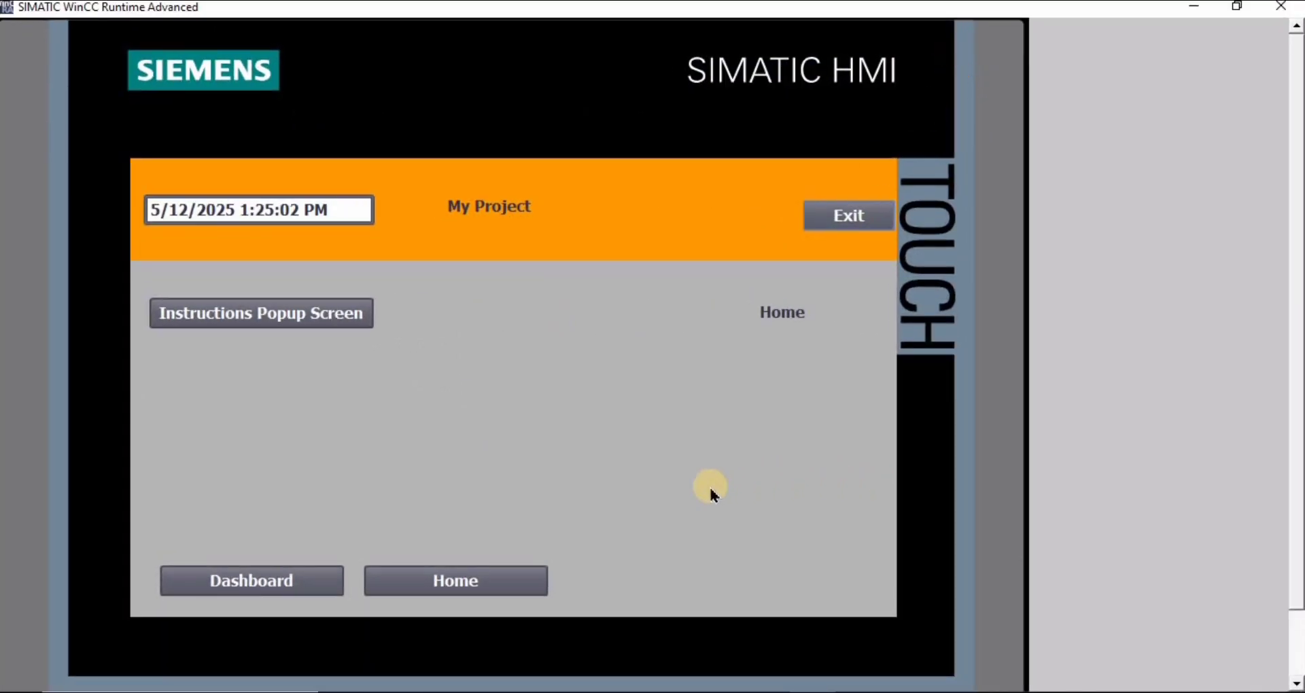
{"action": "left_click", "coordinate": [260, 314]}
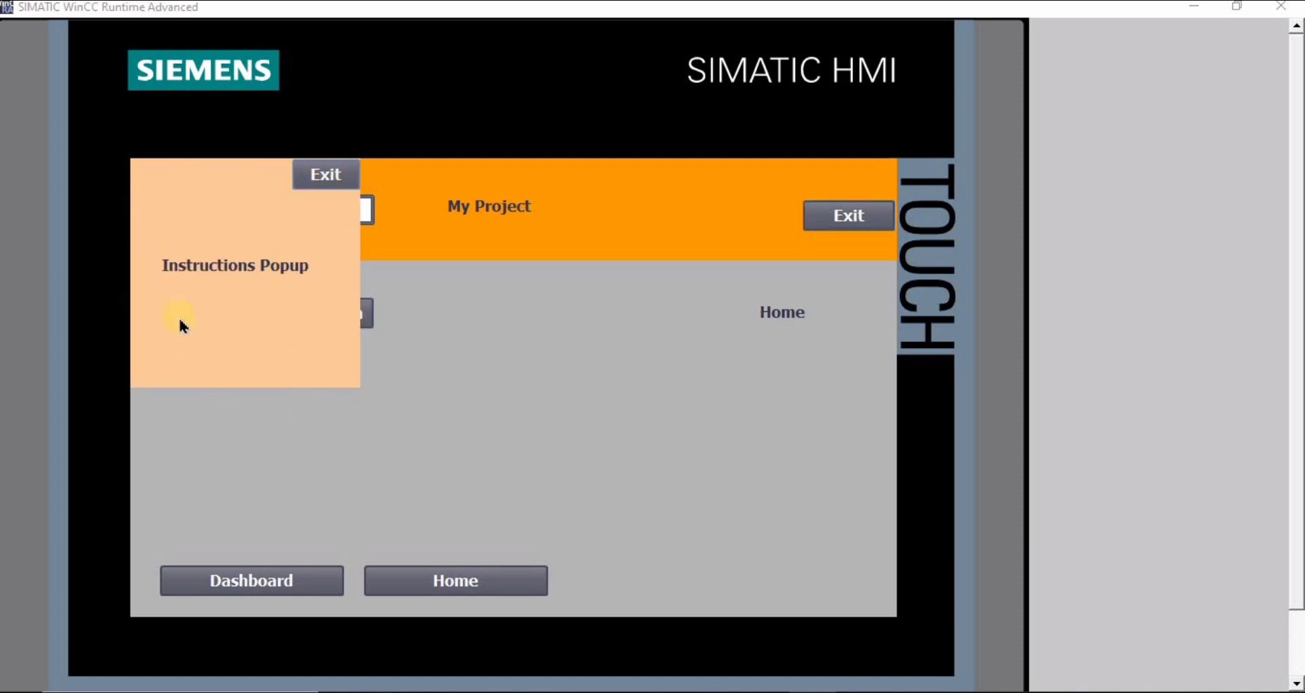
{"action": "left_click", "coordinate": [556, 469]}
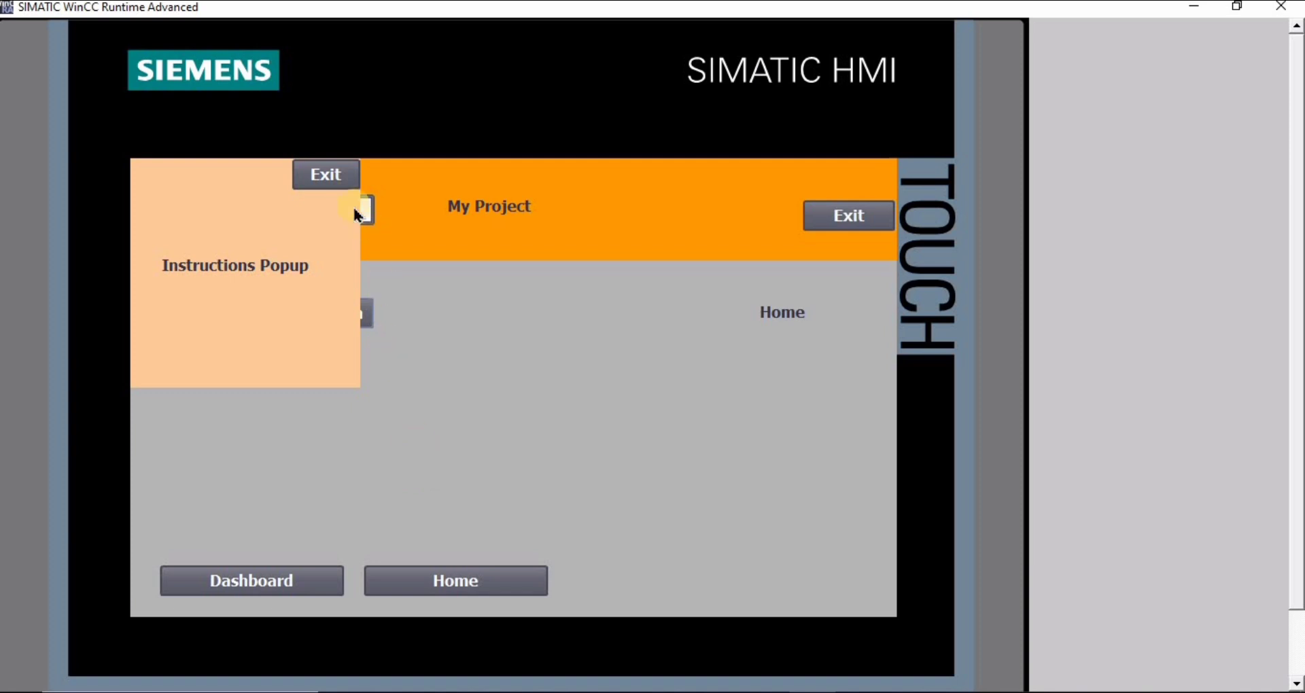
{"action": "left_click", "coordinate": [326, 176]}
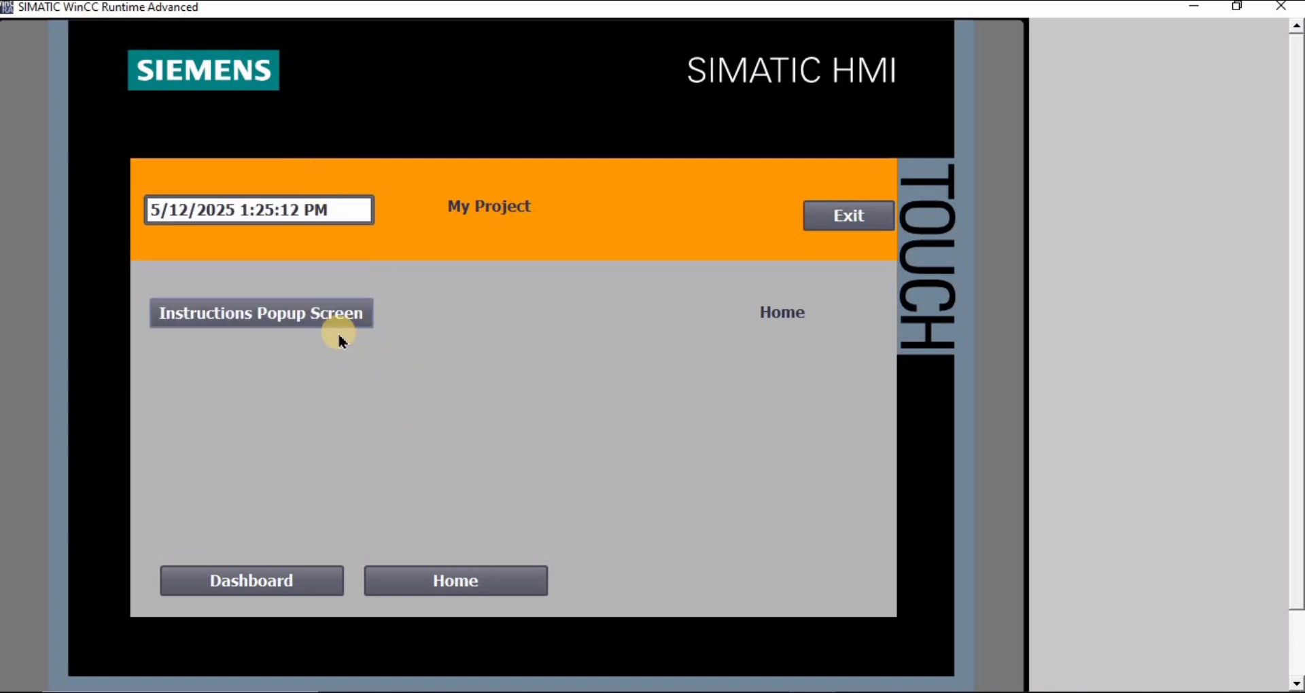
{"action": "left_click", "coordinate": [309, 324]}
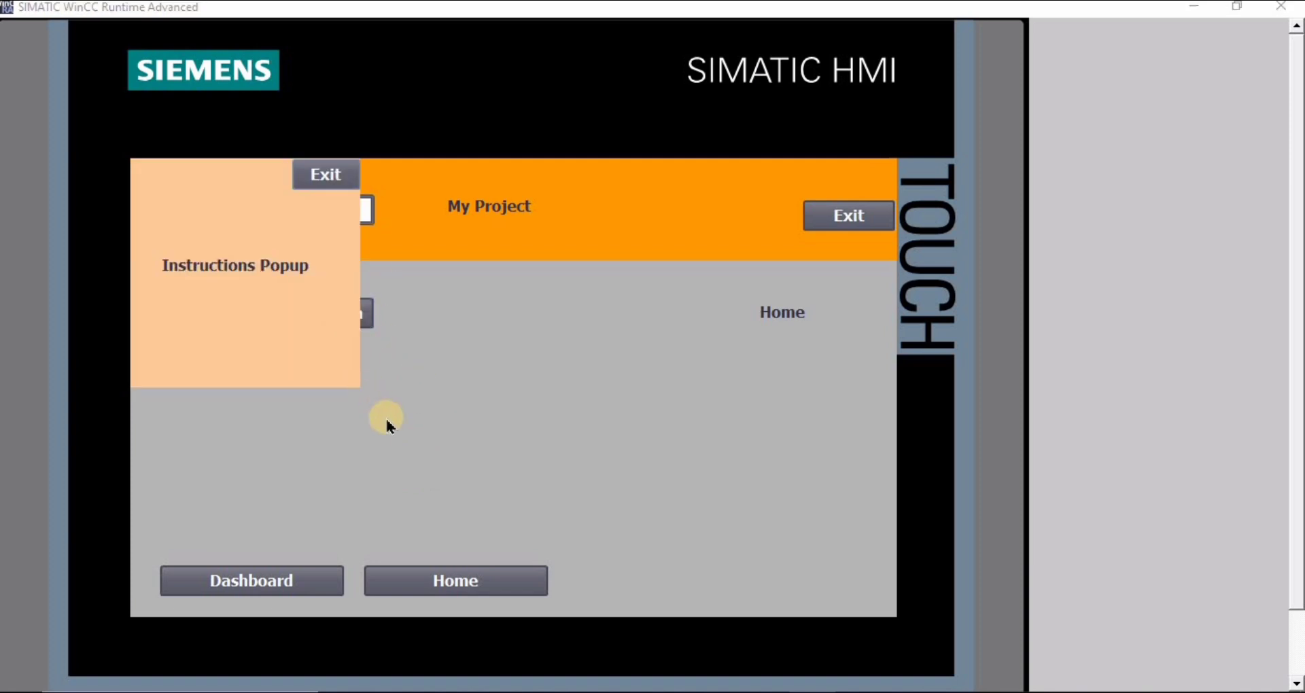
{"action": "left_click", "coordinate": [333, 175]}
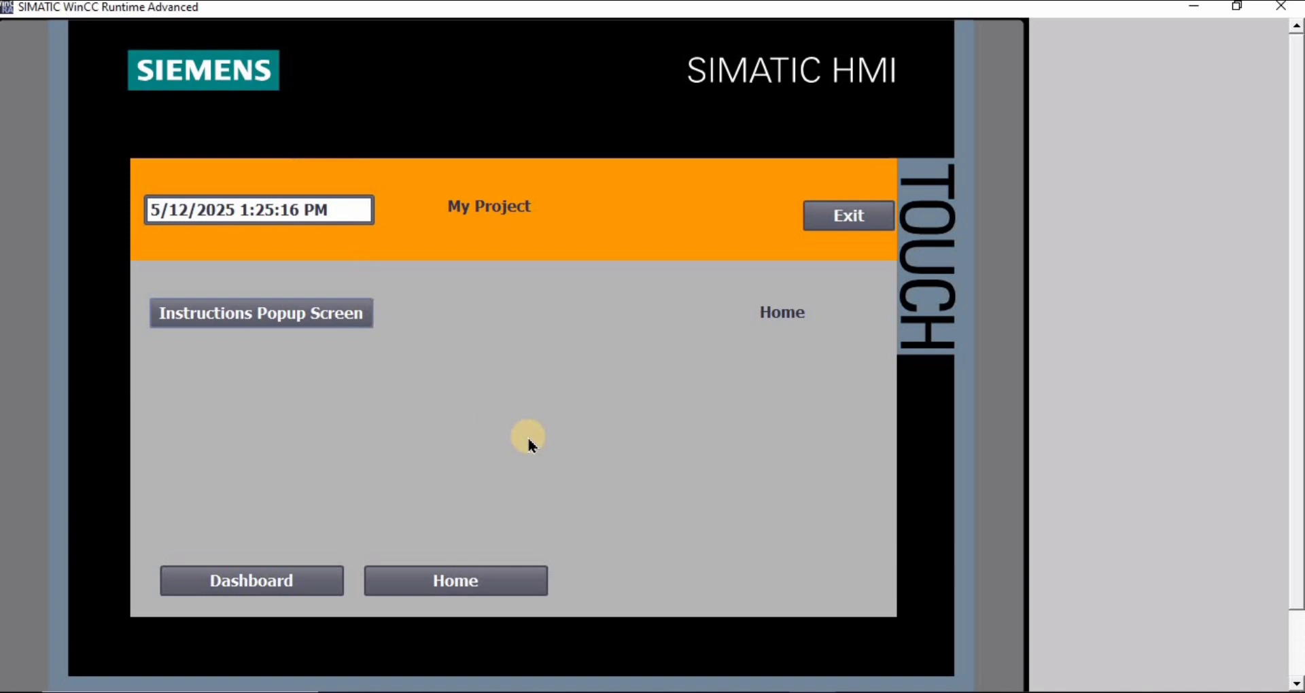